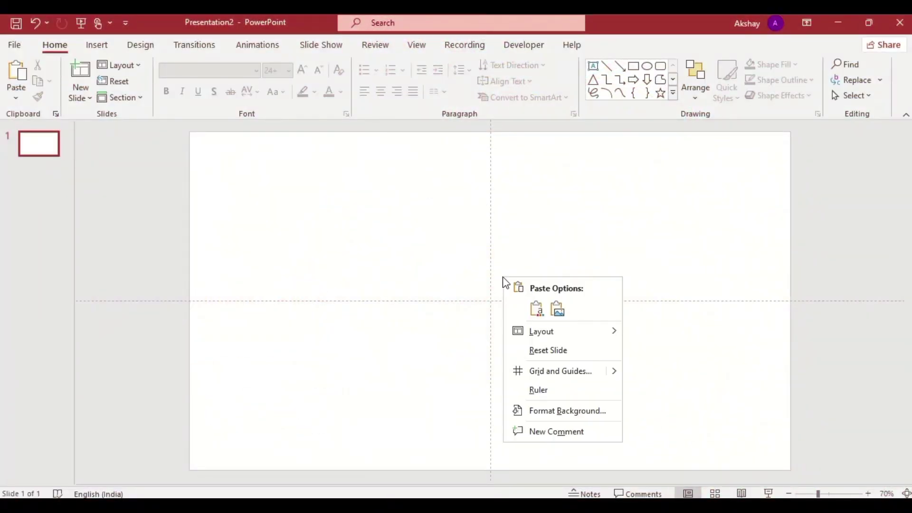
Give the slide background the third dotted pattern fill through Format Background
{"action": "left_click", "coordinate": [562, 411]}
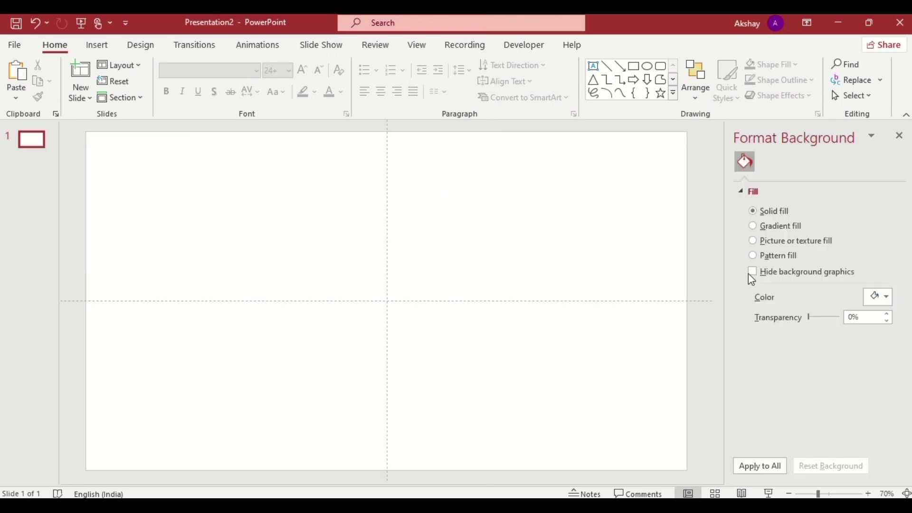
{"action": "left_click", "coordinate": [753, 256]}
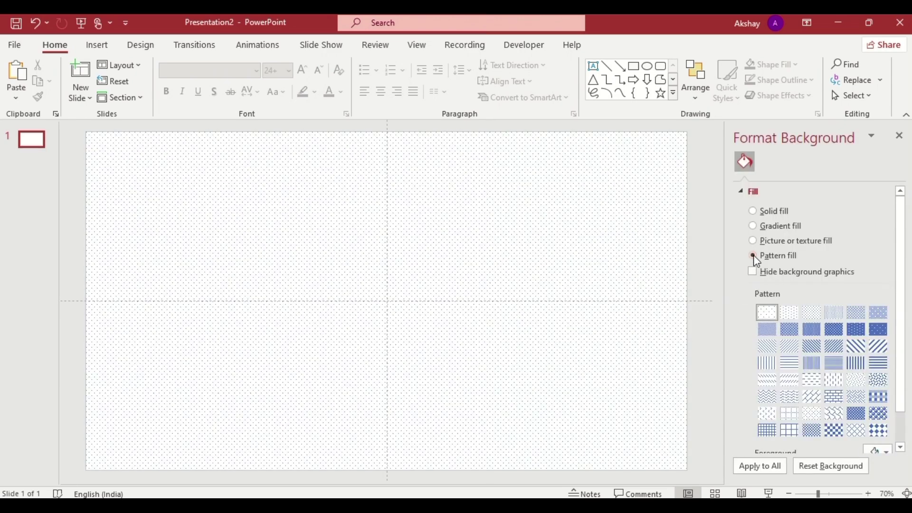
{"action": "left_click", "coordinate": [812, 314]}
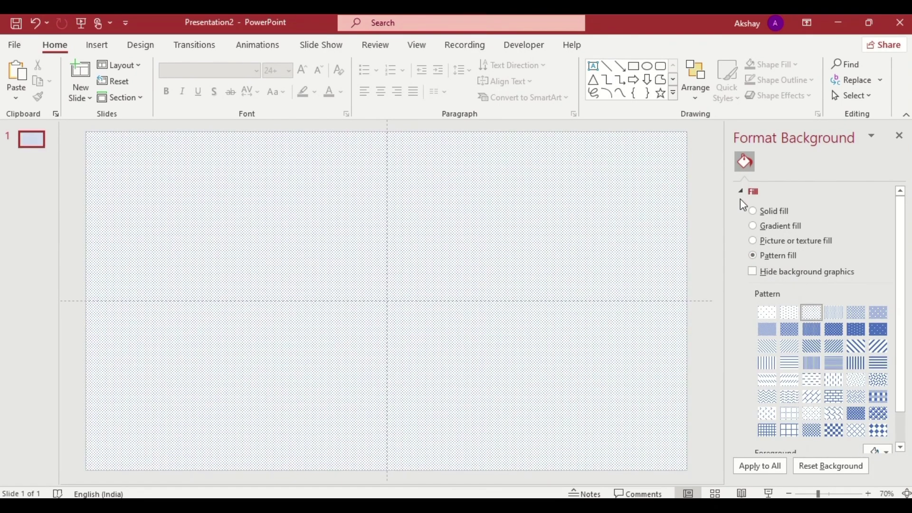
Draw a rounded rectangle near the slide centre and make its corners less rounded
{"action": "left_click", "coordinate": [660, 67]}
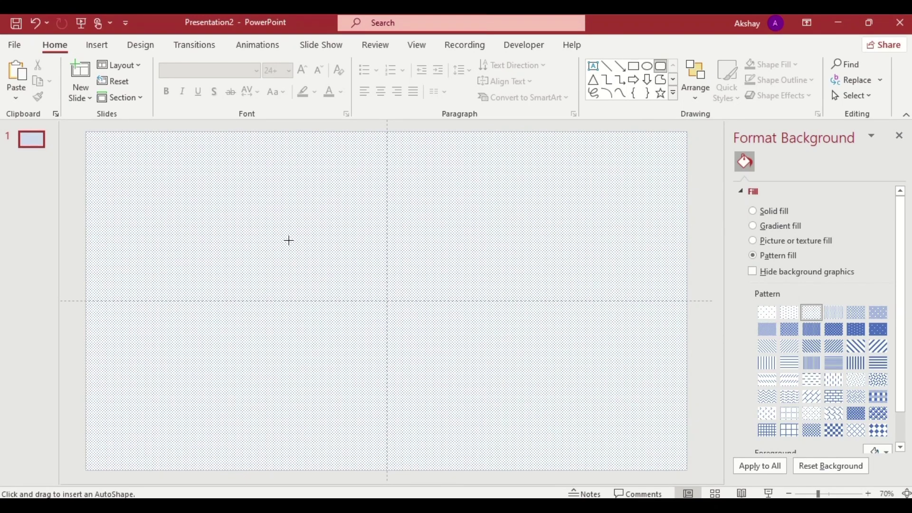
{"action": "left_click_drag", "start_coordinate": [288, 240], "coordinate": [501, 365]}
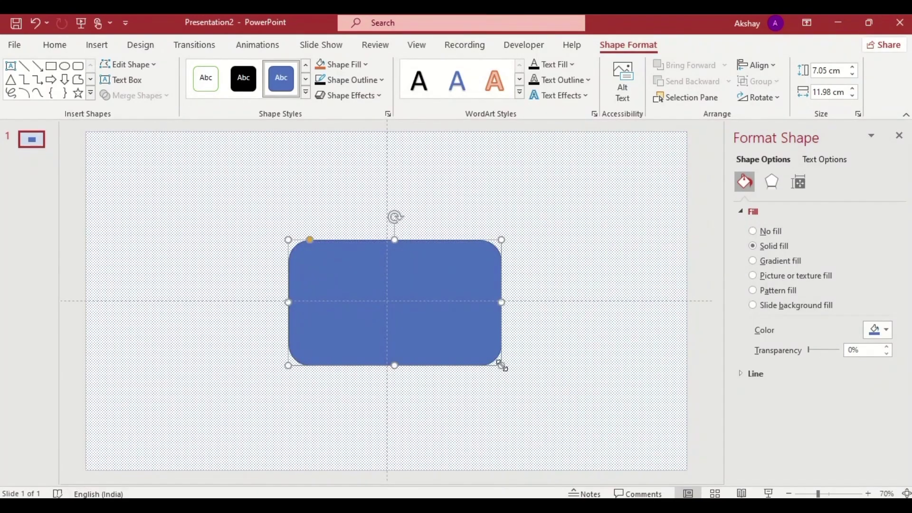
{"action": "left_click_drag", "start_coordinate": [309, 242], "coordinate": [301, 240]}
Add an outer shadow with size 105%, blur 50 pt and distance 50 pt
{"action": "left_click", "coordinate": [766, 181]}
{"action": "left_click", "coordinate": [777, 215]}
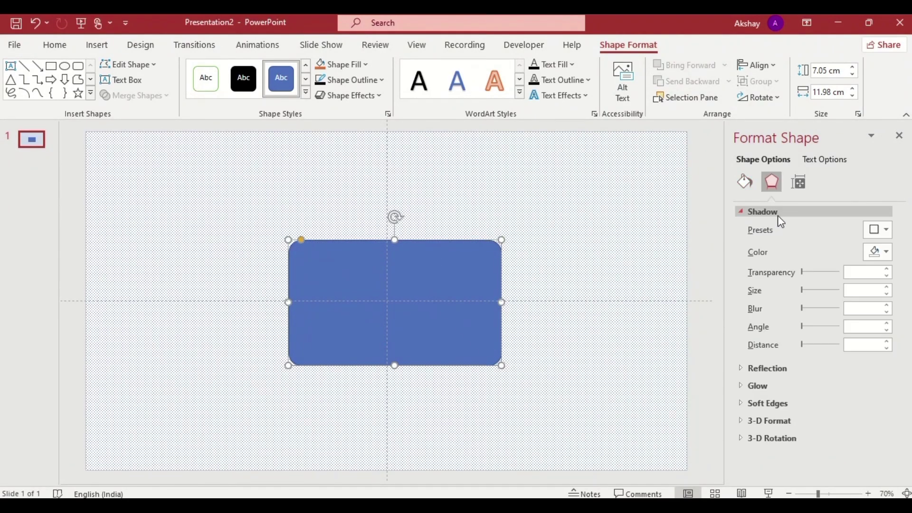
{"action": "left_click", "coordinate": [876, 229]}
{"action": "left_click", "coordinate": [815, 333]}
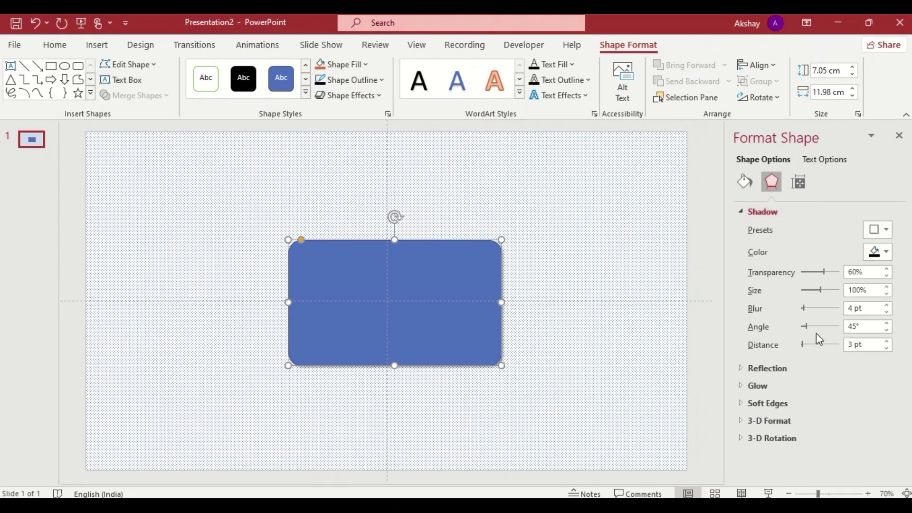
{"action": "double_click", "coordinate": [859, 290]}
{"action": "type", "text": "105"}
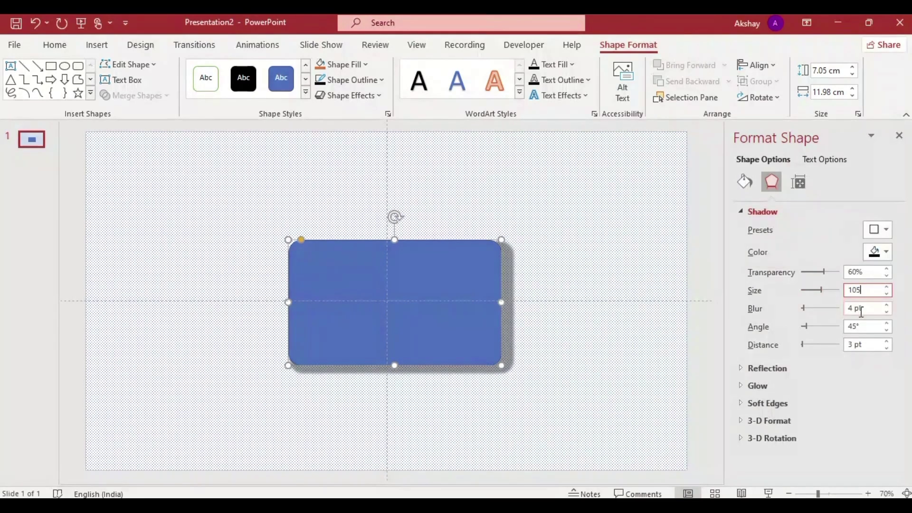
{"action": "key", "text": "Tab"}
{"action": "type", "text": "0"}
{"action": "key", "text": "Tab"}
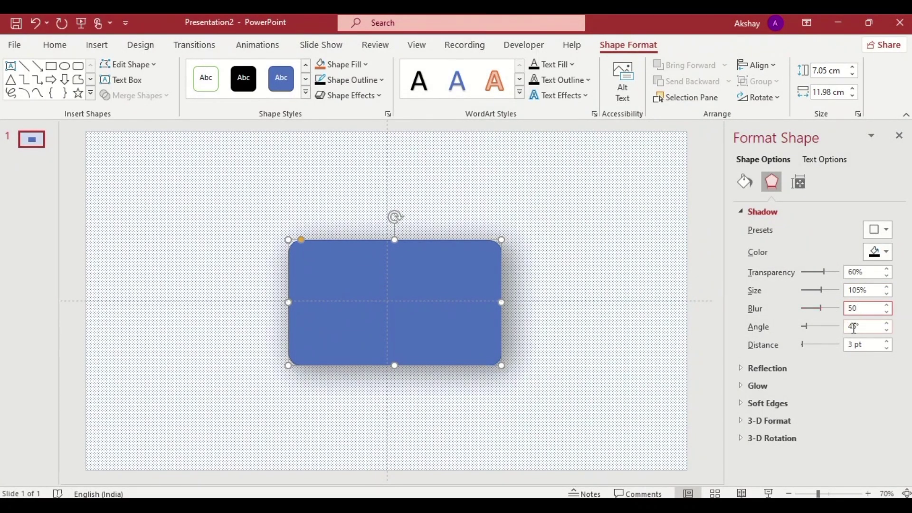
{"action": "key", "text": "Tab"}
{"action": "type", "text": "0"}
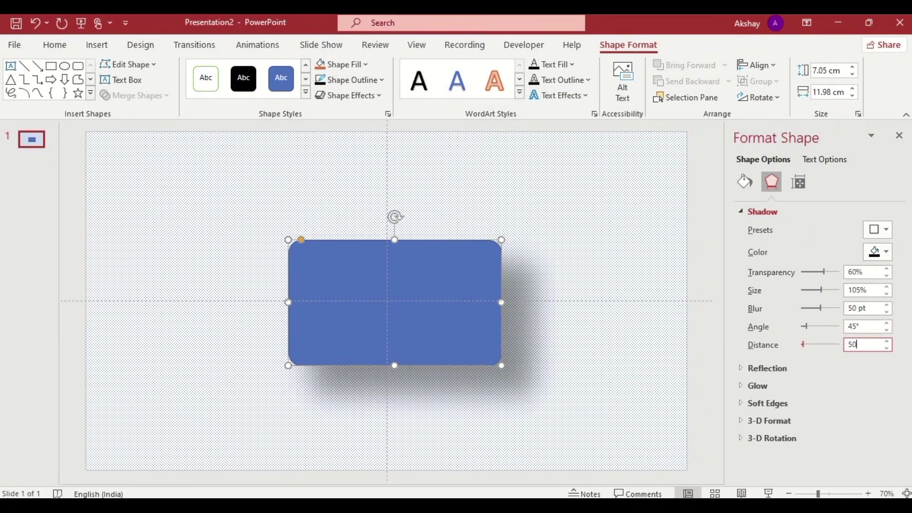
{"action": "left_click", "coordinate": [770, 213]}
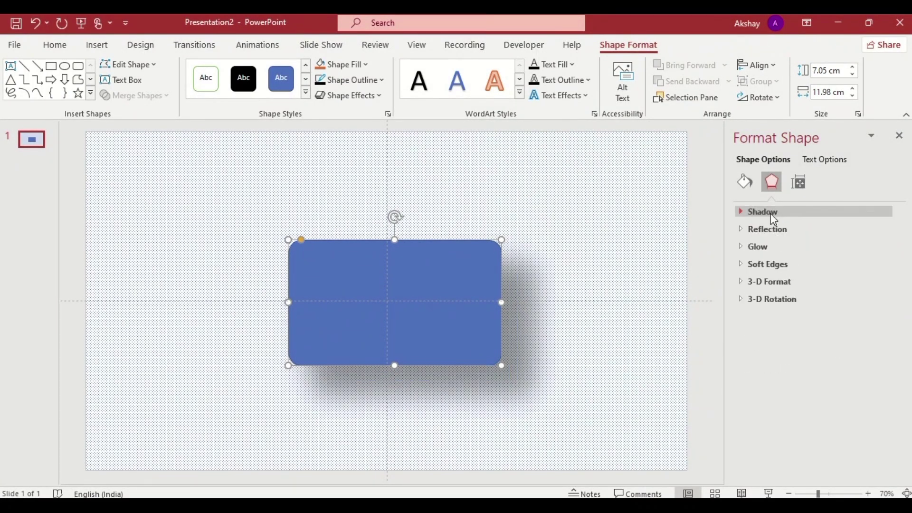
Add the first reflection variation with size 90% and blur 10
{"action": "left_click", "coordinate": [774, 233]}
{"action": "left_click", "coordinate": [886, 247]}
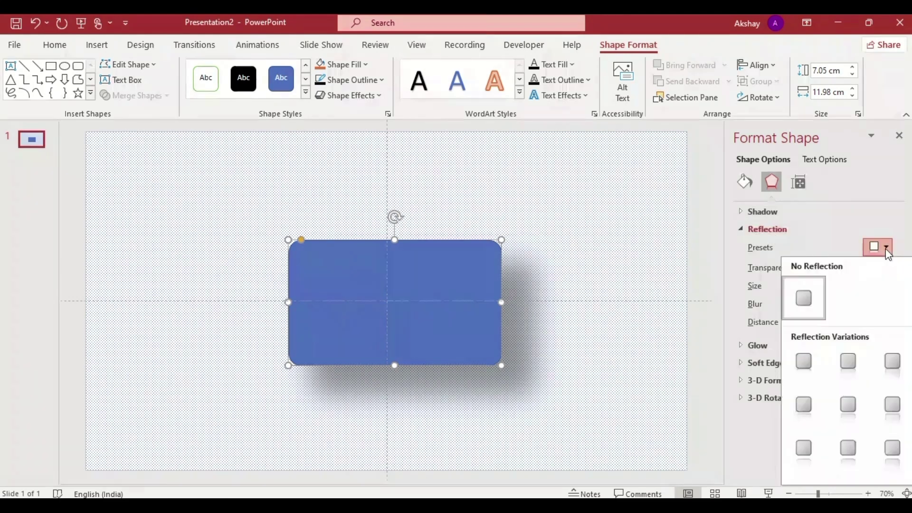
{"action": "left_click", "coordinate": [804, 362]}
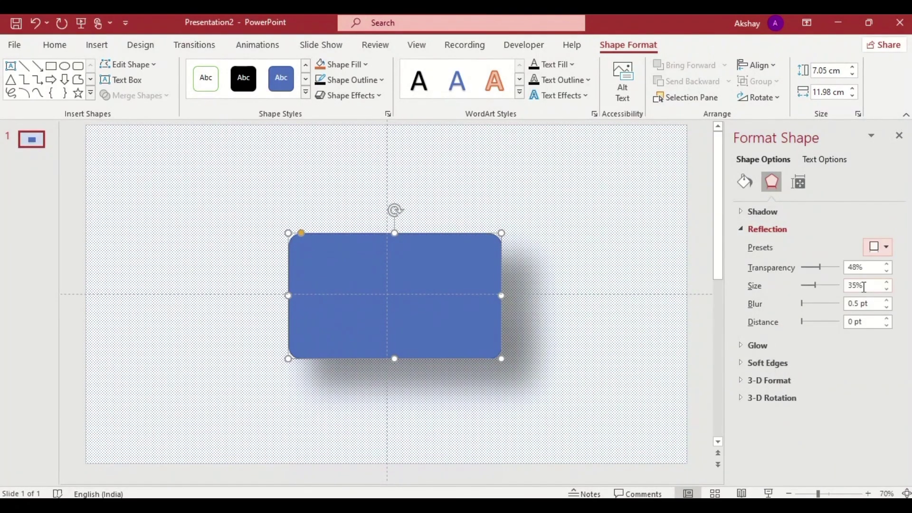
{"action": "left_click_drag", "start_coordinate": [863, 287], "coordinate": [834, 290]}
{"action": "type", "text": "0"}
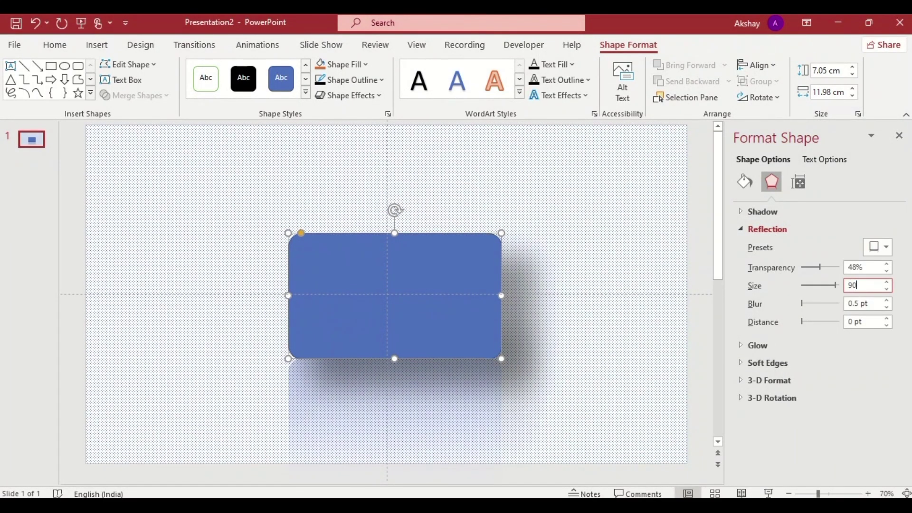
{"action": "left_click_drag", "start_coordinate": [868, 304], "coordinate": [832, 310]}
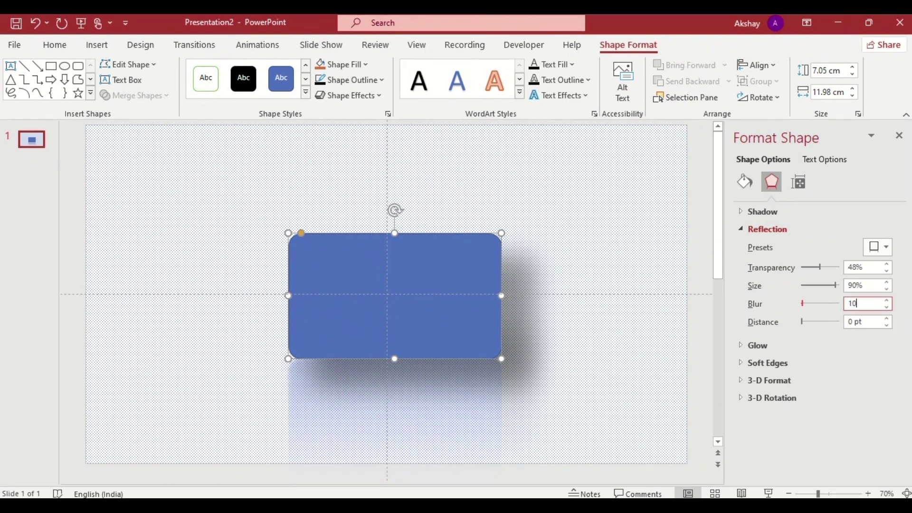
{"action": "left_click", "coordinate": [787, 232]}
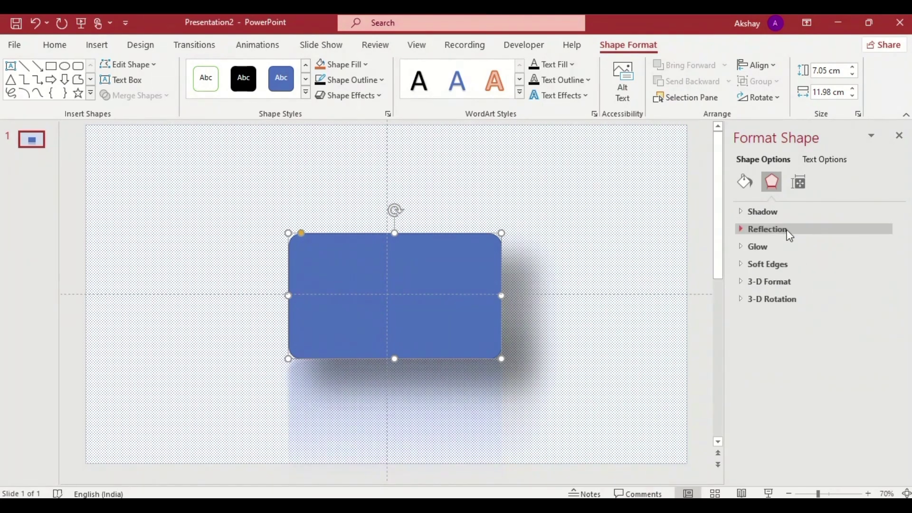
Set the rectangle's 3-D depth size to 10 pt
{"action": "left_click", "coordinate": [787, 281]}
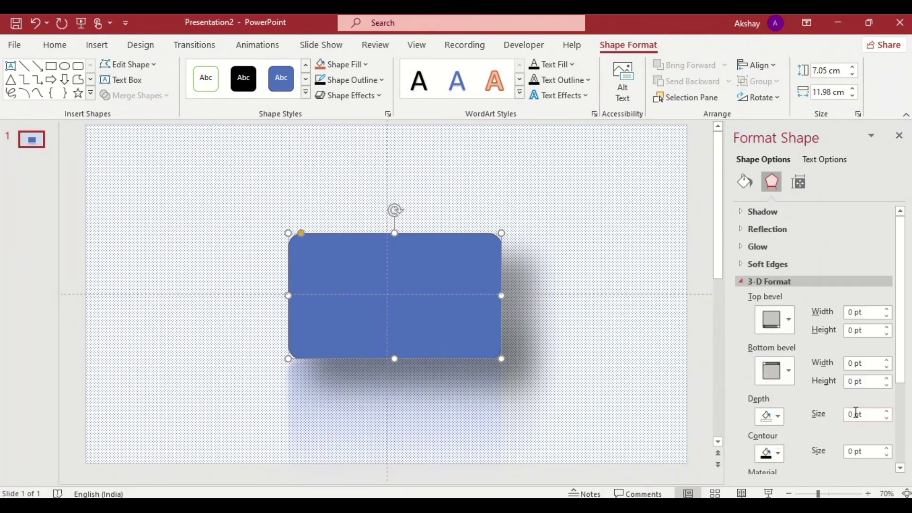
{"action": "left_click_drag", "start_coordinate": [855, 414], "coordinate": [833, 415]}
{"action": "type", "text": "1"}
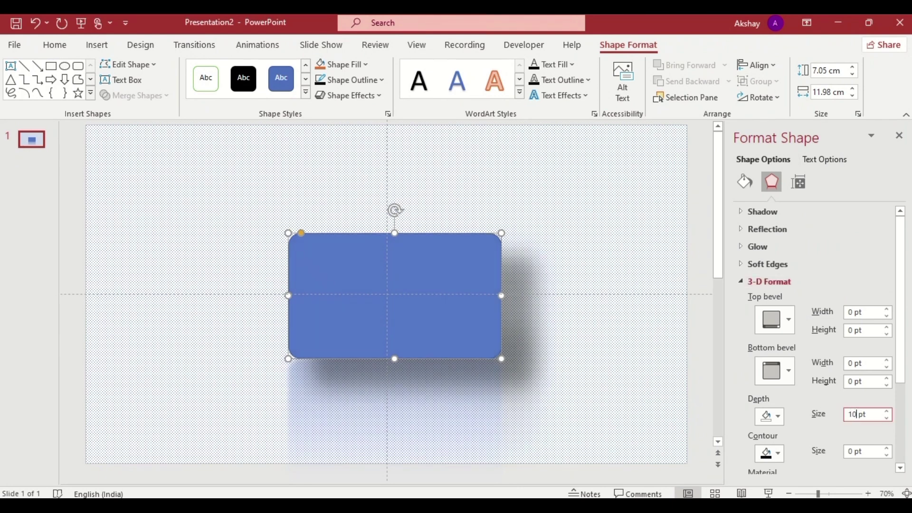
{"action": "left_click", "coordinate": [808, 282]}
Rotate the tile in 3-D to X 54°, Y 330° and Z 300°
{"action": "left_click", "coordinate": [806, 300]}
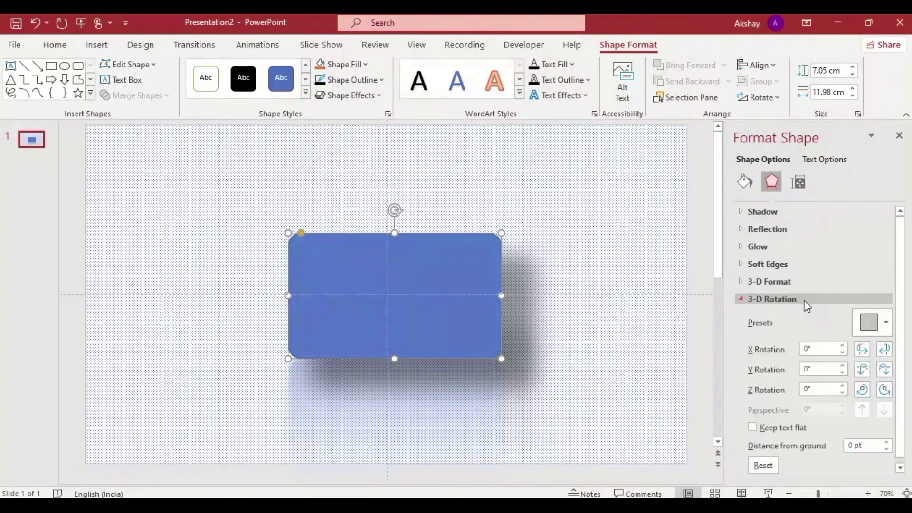
{"action": "double_click", "coordinate": [818, 348]}
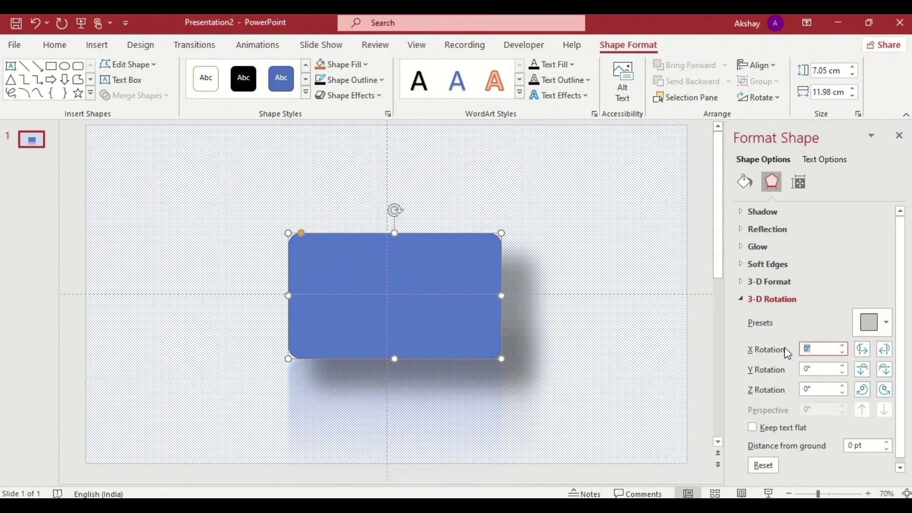
{"action": "type", "text": "54"}
{"action": "left_click_drag", "start_coordinate": [819, 368], "coordinate": [796, 368]}
{"action": "type", "text": "330"}
{"action": "key", "text": "Tab"}
{"action": "type", "text": "30"}
{"action": "key", "text": "Return"}
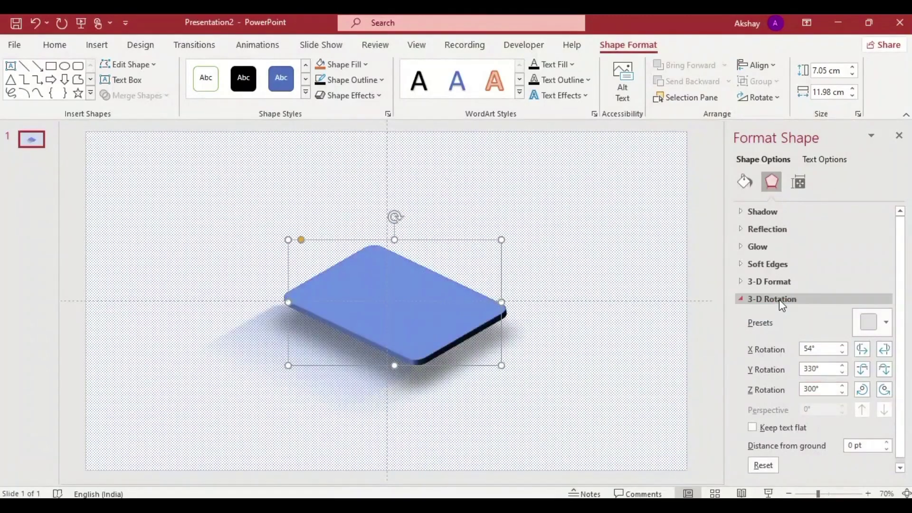
Shrink the tile, move it off-slide to the upper left, and duplicate it along a diagonal
{"action": "left_click", "coordinate": [781, 300]}
{"action": "left_click", "coordinate": [899, 136]}
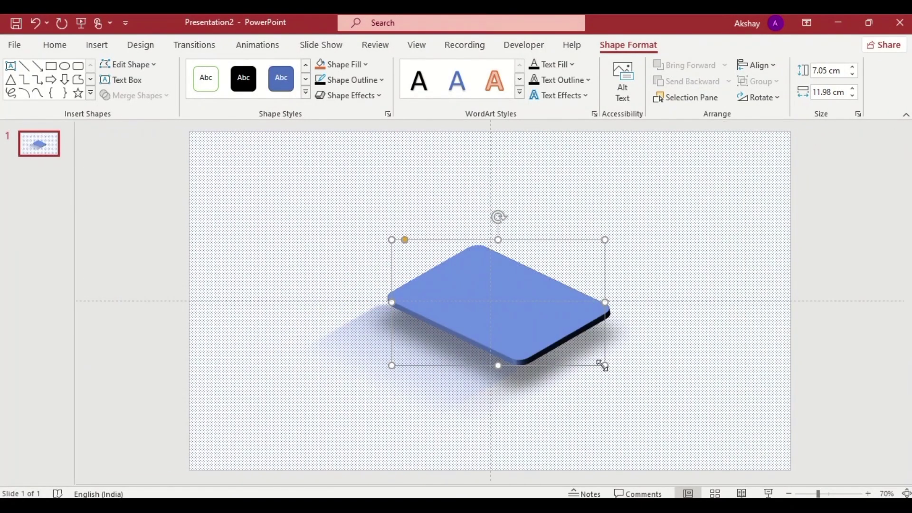
{"action": "left_click_drag", "start_coordinate": [603, 366], "coordinate": [587, 348]}
{"action": "scroll", "coordinate": [488, 302], "scroll_direction": "down", "scroll_amount": 4}
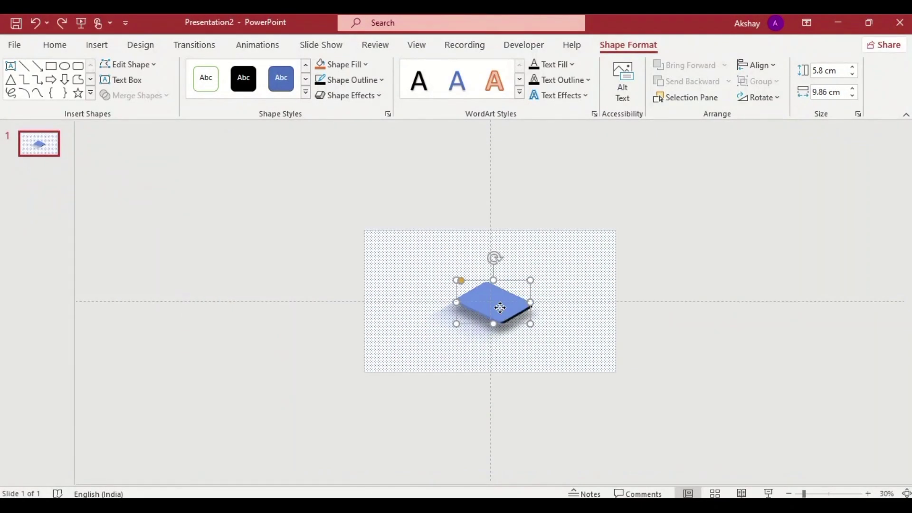
{"action": "mouse_move", "coordinate": [499, 308]}
{"action": "left_mouse_down"}
{"action": "mouse_move", "coordinate": [406, 186]}
{"action": "mouse_move", "coordinate": [459, 214]}
{"action": "left_mouse_up"}
{"action": "key", "text": "ctrl+d"}
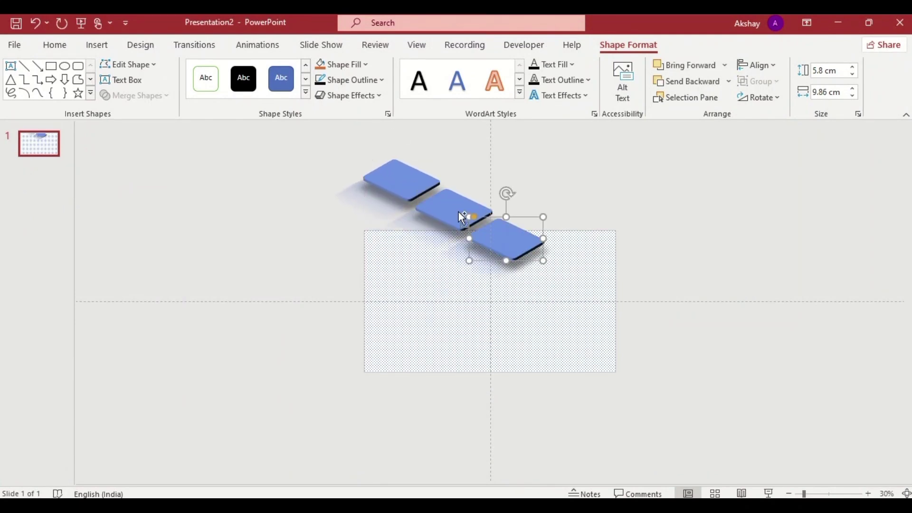
{"action": "key", "text": "ctrl+d"}
{"action": "key", "text": "ctrl+d"}
{"action": "key", "text": "ctrl+d"}
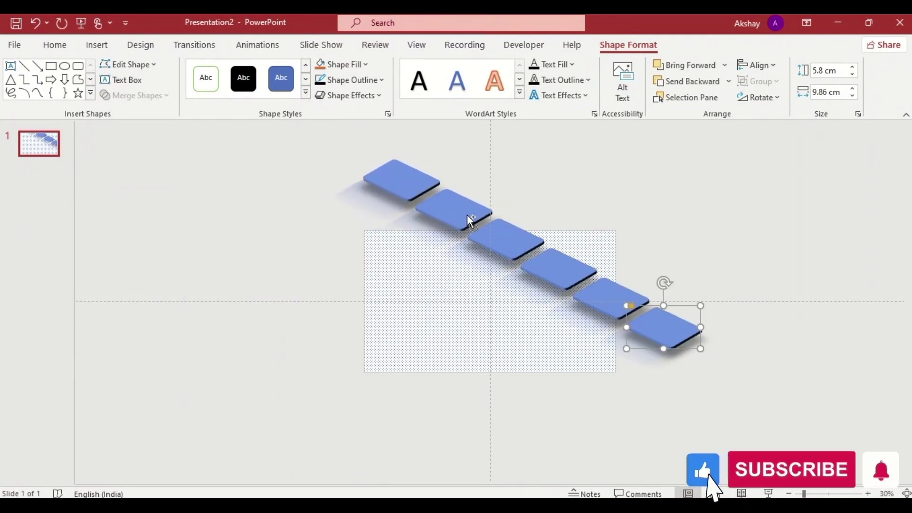
Select all six tiles and copy the row down-right as a second parallel row
{"action": "left_click", "coordinate": [584, 298], "text": "shift"}
{"action": "left_click", "coordinate": [560, 269], "text": "shift"}
{"action": "left_click", "coordinate": [513, 242], "text": "shift"}
{"action": "left_click", "coordinate": [449, 209], "text": "shift"}
{"action": "left_click", "coordinate": [397, 177], "text": "shift"}
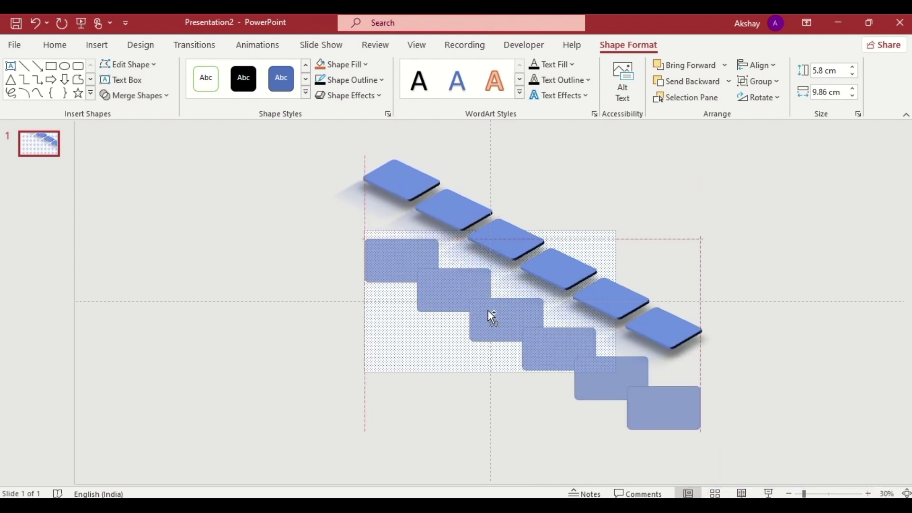
{"action": "left_click_drag", "start_coordinate": [501, 233], "coordinate": [542, 322]}
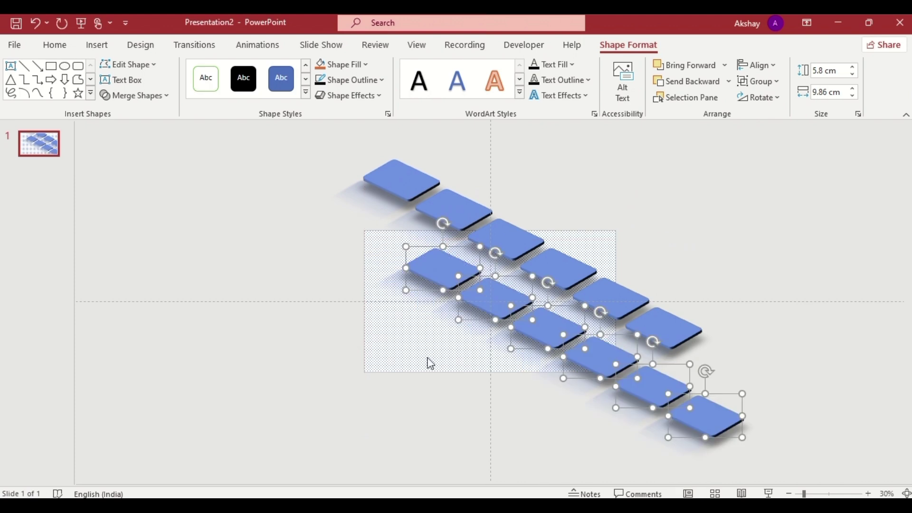
Paste the NATURAL WONDERS title and draw a straight line under it
{"action": "key", "text": "ctrl+v"}
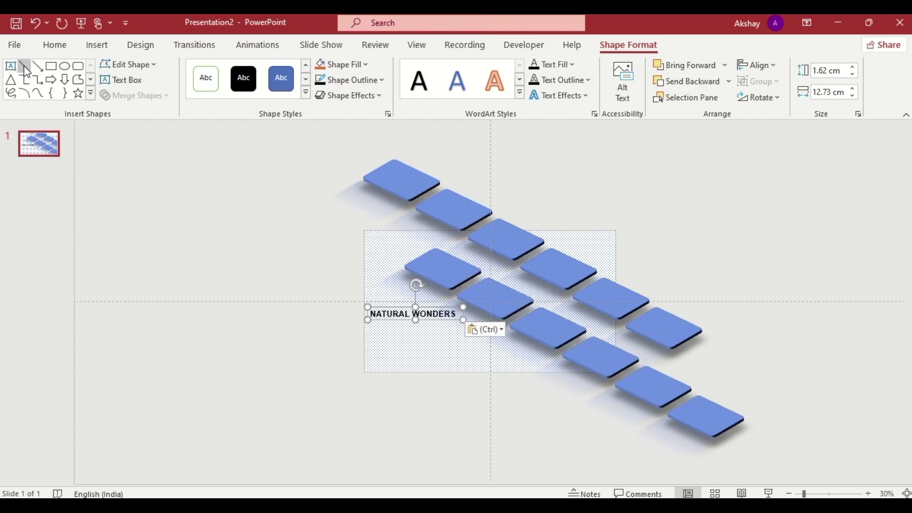
{"action": "left_click", "coordinate": [26, 67]}
{"action": "left_click_drag", "start_coordinate": [371, 323], "coordinate": [437, 323]}
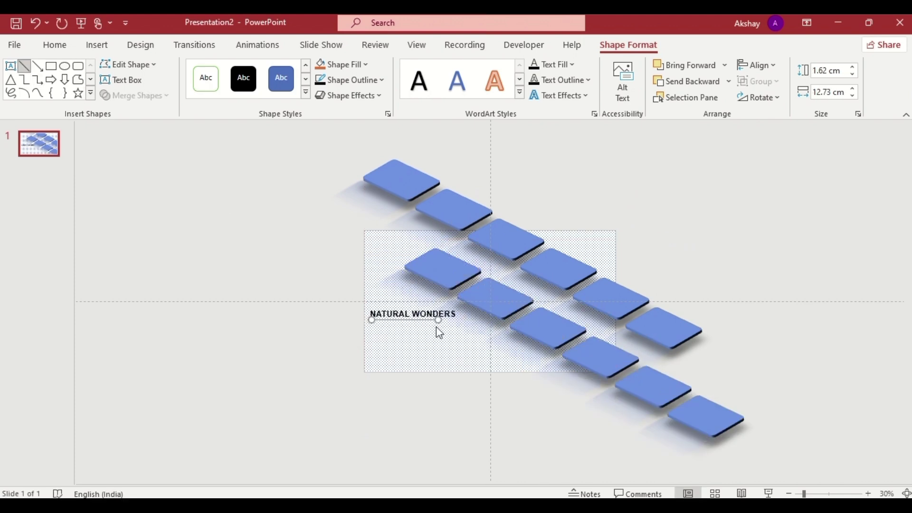
Make the underline black at 1½ pt, paste the body text, and hide the guides
{"action": "left_click", "coordinate": [359, 80]}
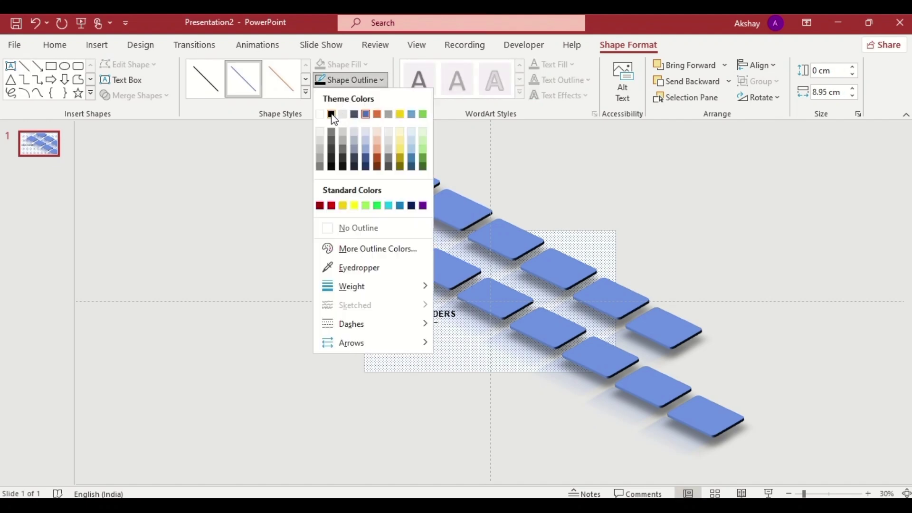
{"action": "left_click", "coordinate": [335, 115]}
{"action": "left_click", "coordinate": [361, 79]}
{"action": "mouse_move", "coordinate": [351, 286]}
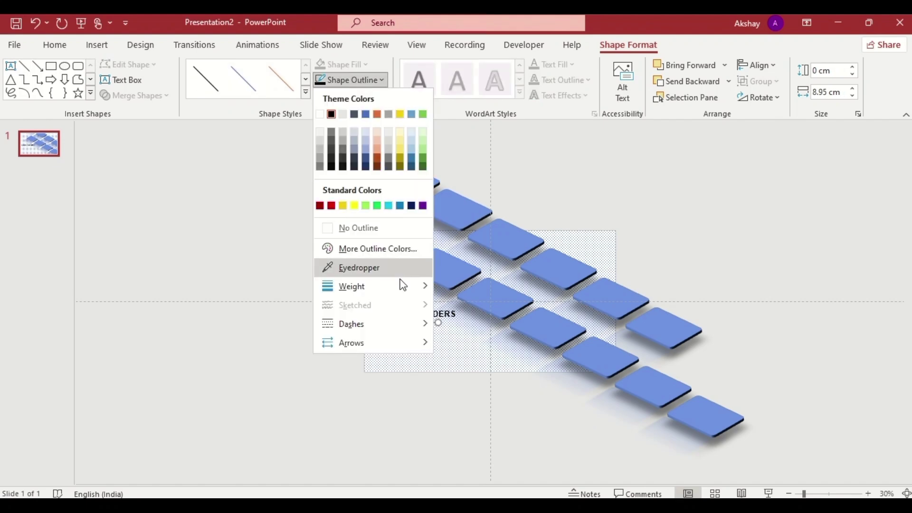
{"action": "left_click", "coordinate": [478, 372]}
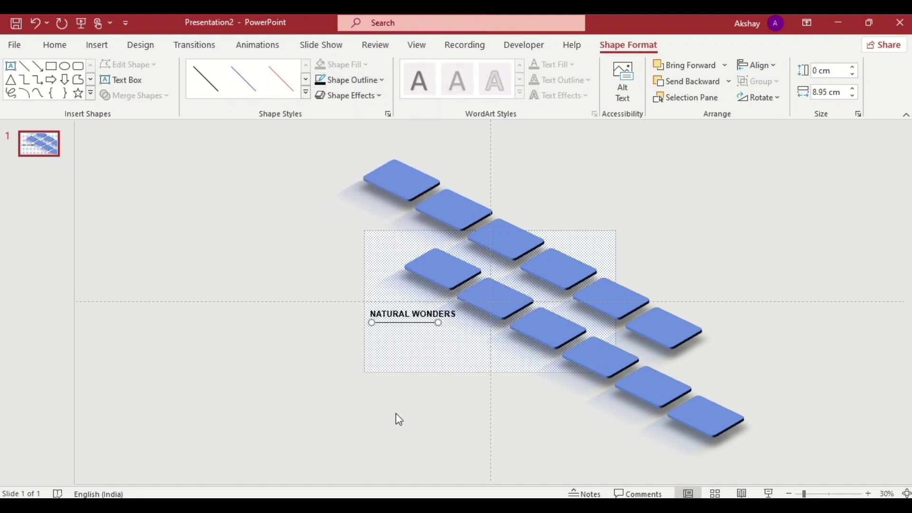
{"action": "key", "text": "ctrl+v"}
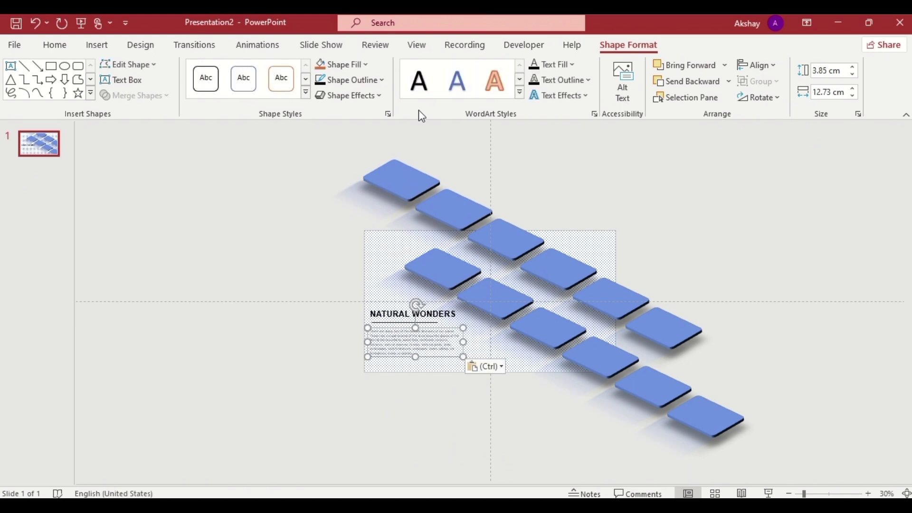
{"action": "left_click", "coordinate": [417, 45]}
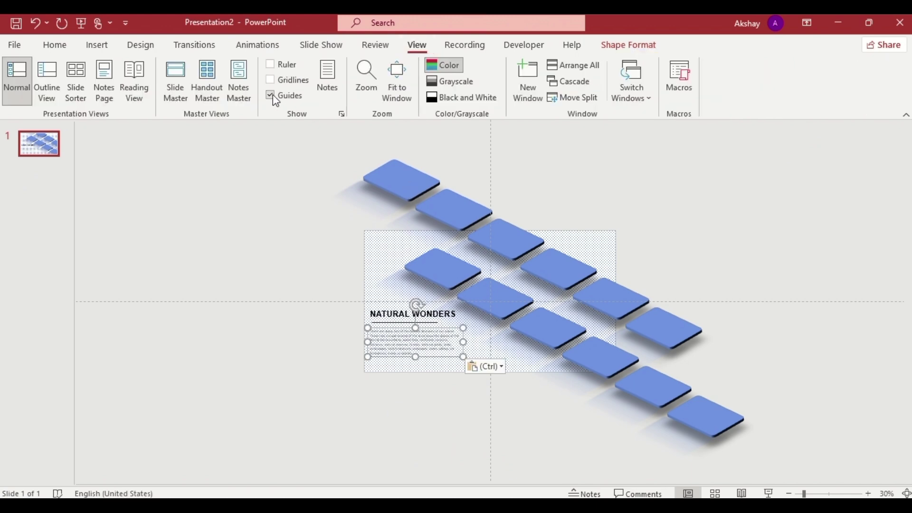
Open Format Shape on the lower-row tiles and fill a tile with photo 9.jpg
{"action": "left_click", "coordinate": [439, 266]}
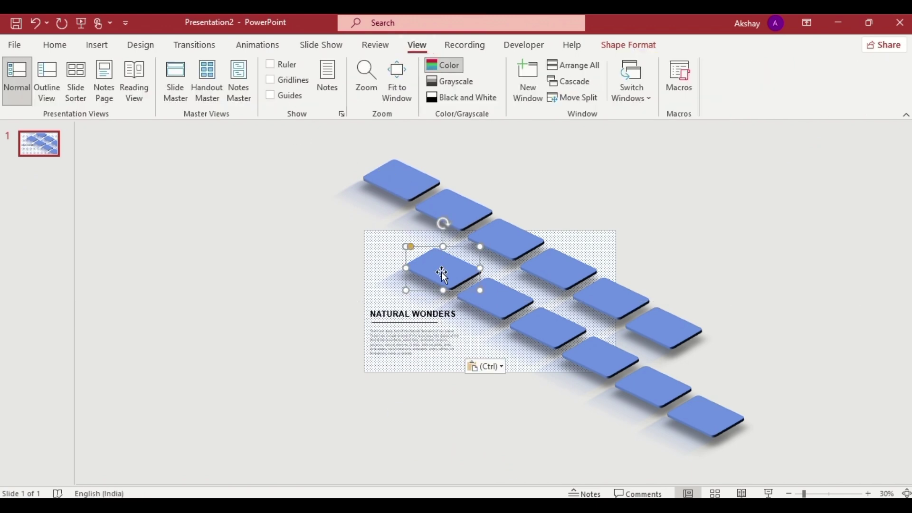
{"action": "left_click", "coordinate": [627, 45]}
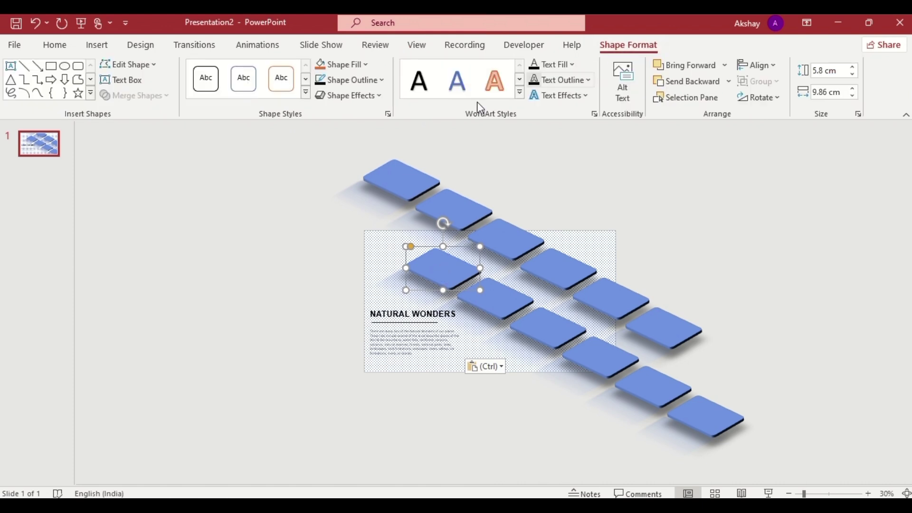
{"action": "left_click", "coordinate": [387, 114]}
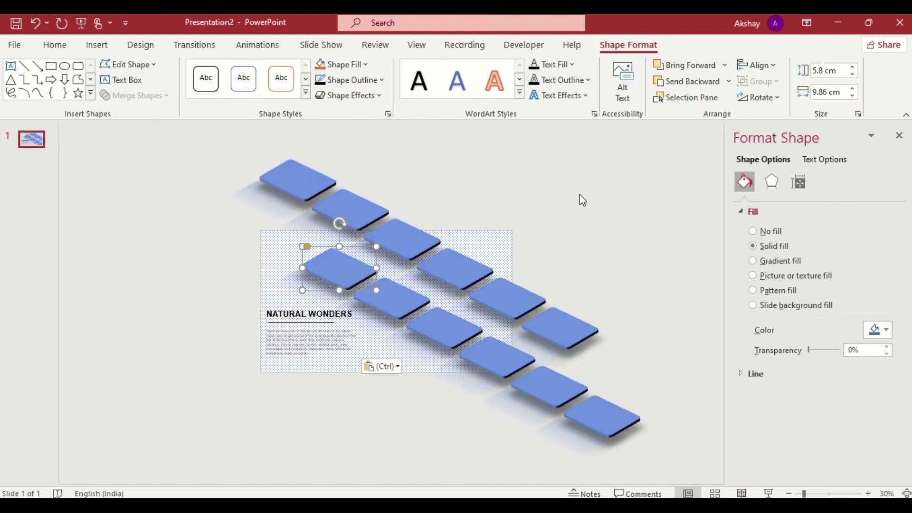
{"action": "left_click", "coordinate": [753, 276]}
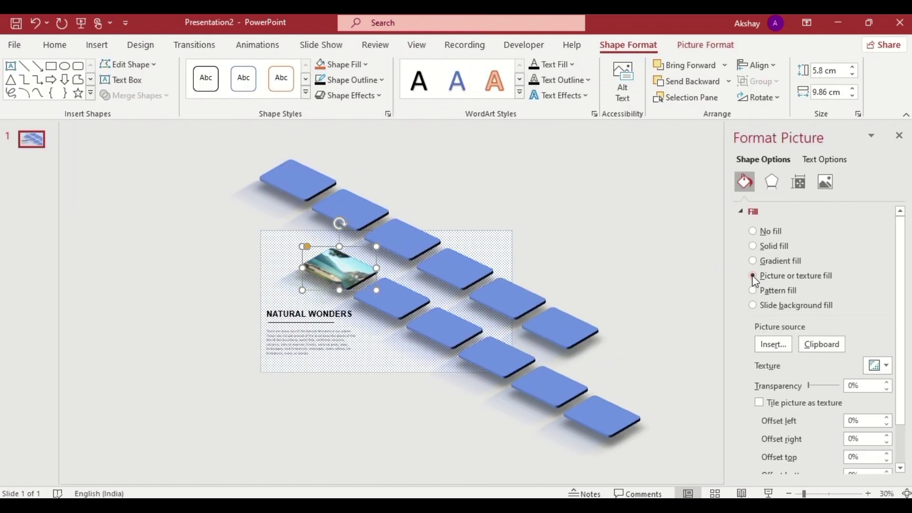
{"action": "left_click", "coordinate": [388, 305]}
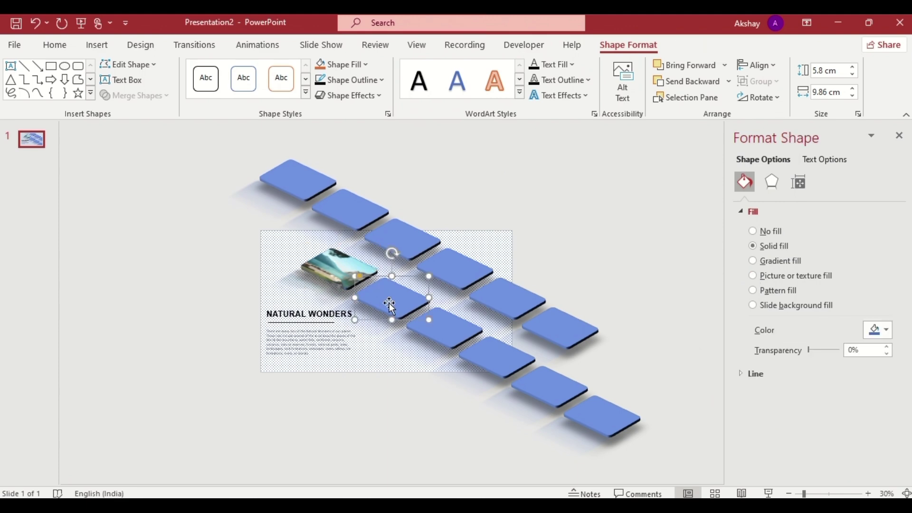
{"action": "left_click", "coordinate": [753, 275]}
{"action": "left_click", "coordinate": [769, 344]}
{"action": "left_click", "coordinate": [347, 207]}
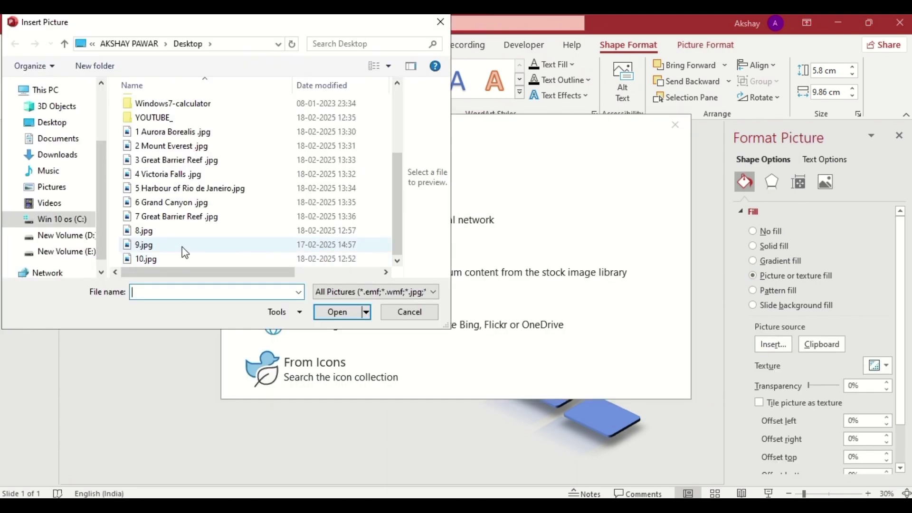
{"action": "left_click", "coordinate": [183, 250]}
{"action": "left_click", "coordinate": [337, 311]}
Fill the next two tiles with a chosen photo and the Great Barrier Reef photo
{"action": "left_click", "coordinate": [445, 328]}
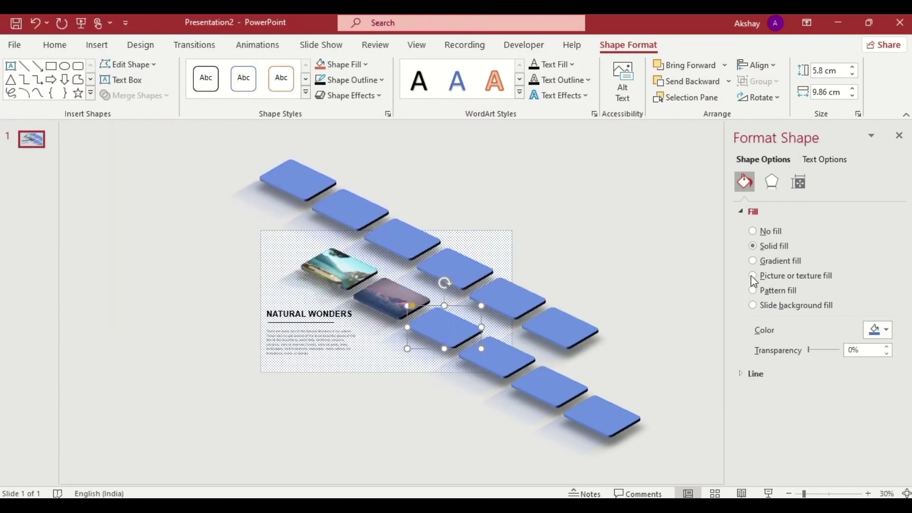
{"action": "left_click", "coordinate": [753, 276]}
{"action": "left_click", "coordinate": [771, 343]}
{"action": "left_click", "coordinate": [409, 223]}
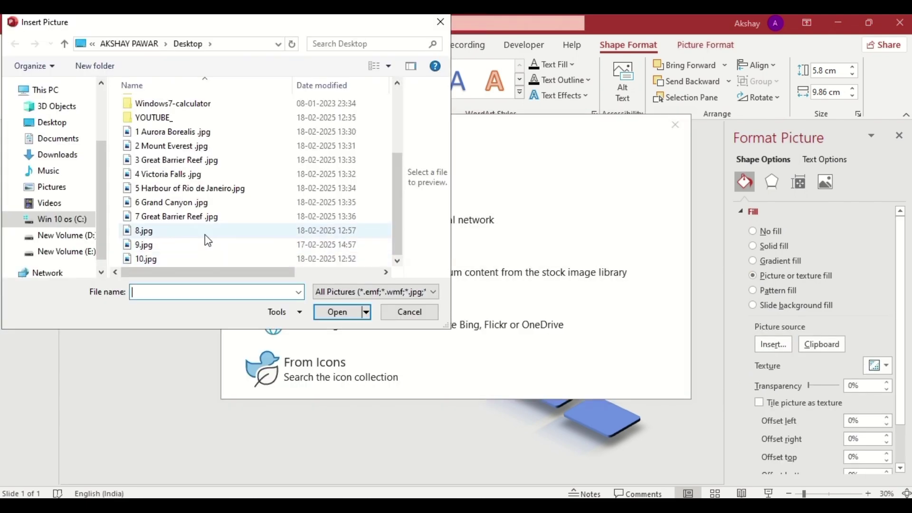
{"action": "left_click", "coordinate": [204, 238]}
{"action": "left_click", "coordinate": [336, 312]}
{"action": "left_click", "coordinate": [527, 357]}
{"action": "left_click", "coordinate": [752, 276]}
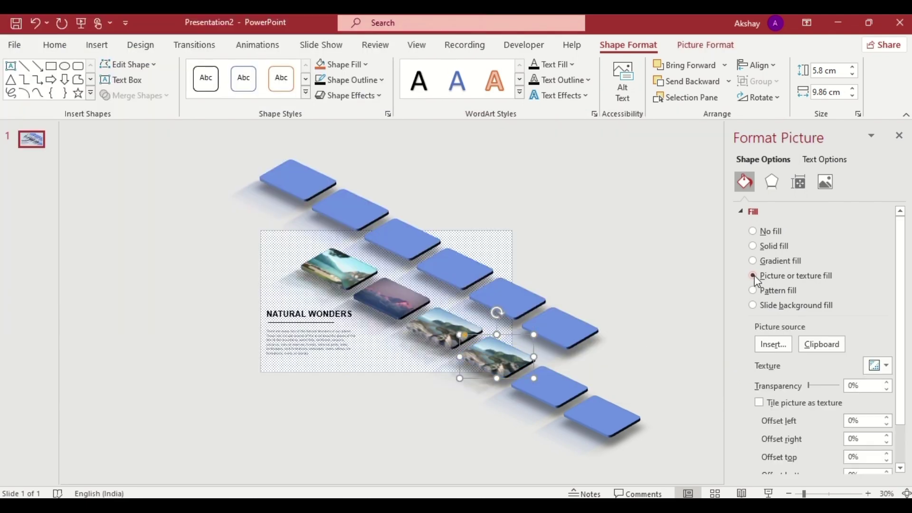
{"action": "left_click", "coordinate": [772, 344]}
{"action": "left_click", "coordinate": [421, 212]}
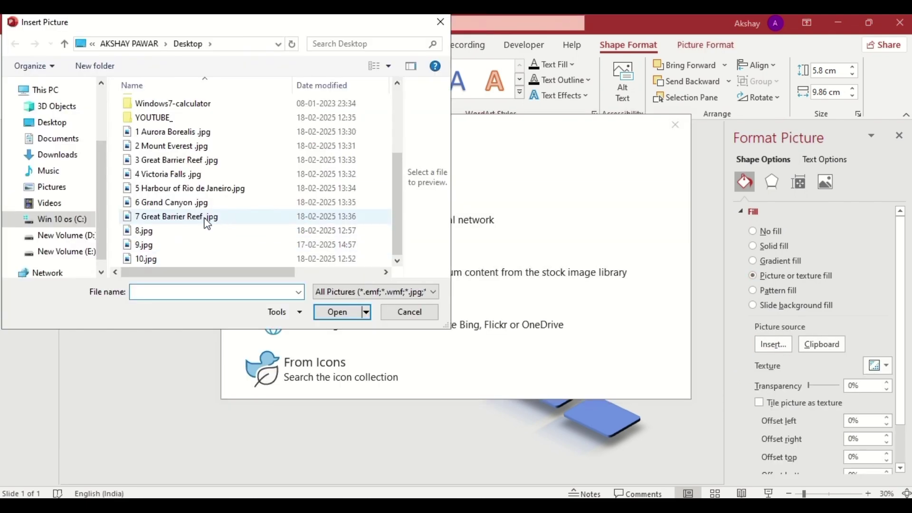
{"action": "left_click", "coordinate": [206, 216]}
{"action": "left_click", "coordinate": [338, 311]}
Fill the next two tiles with the Grand Canyon and Rio de Janeiro photos
{"action": "left_click", "coordinate": [550, 383]}
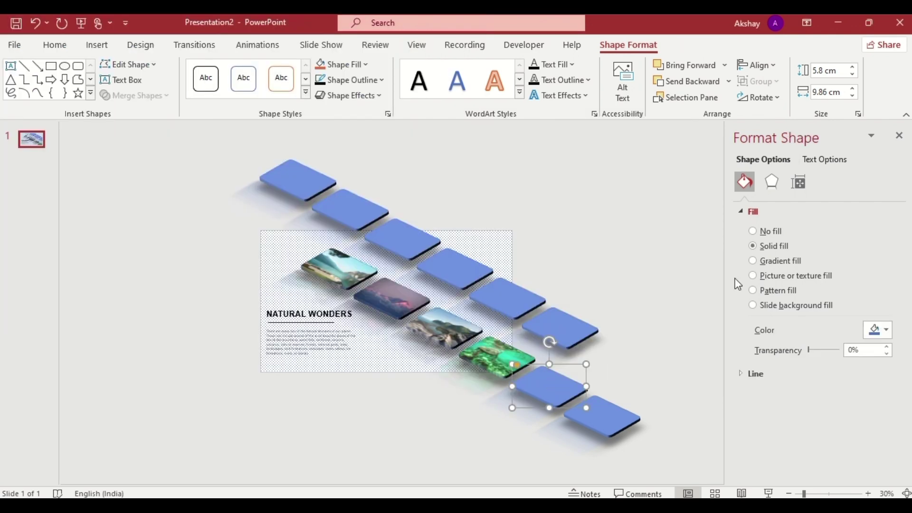
{"action": "left_click", "coordinate": [753, 276]}
{"action": "left_click", "coordinate": [769, 346]}
{"action": "left_click", "coordinate": [422, 218]}
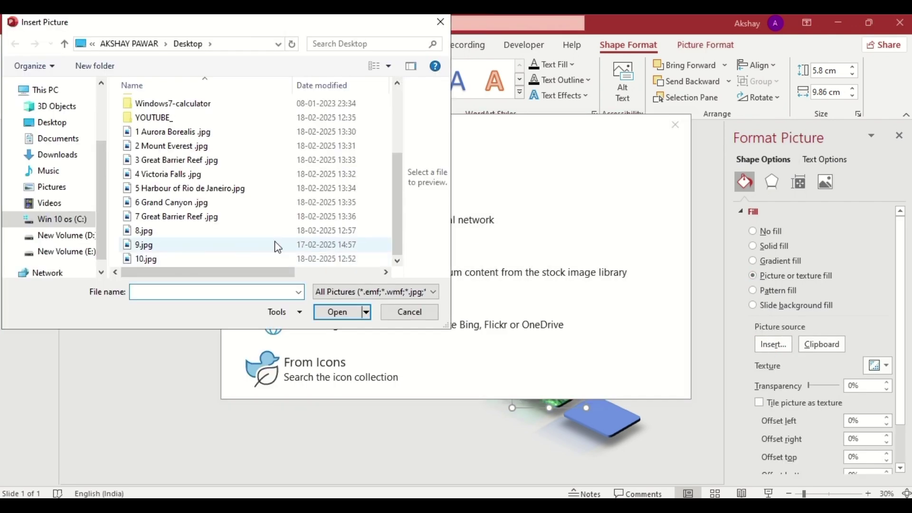
{"action": "left_click", "coordinate": [235, 203]}
{"action": "left_click", "coordinate": [337, 312]}
{"action": "left_click", "coordinate": [606, 419]}
{"action": "left_click", "coordinate": [753, 276]}
{"action": "left_click", "coordinate": [770, 343]}
{"action": "left_click", "coordinate": [524, 236]}
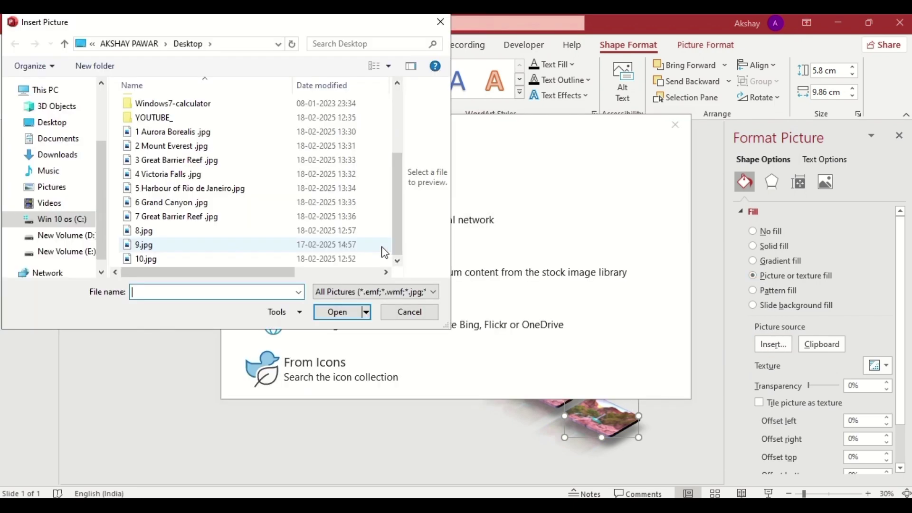
{"action": "left_click", "coordinate": [239, 188]}
{"action": "left_click", "coordinate": [337, 311]}
Fill the next two tiles with the Victoria Falls and Great Barrier Reef photos
{"action": "left_click", "coordinate": [552, 321]}
{"action": "left_click", "coordinate": [753, 276]}
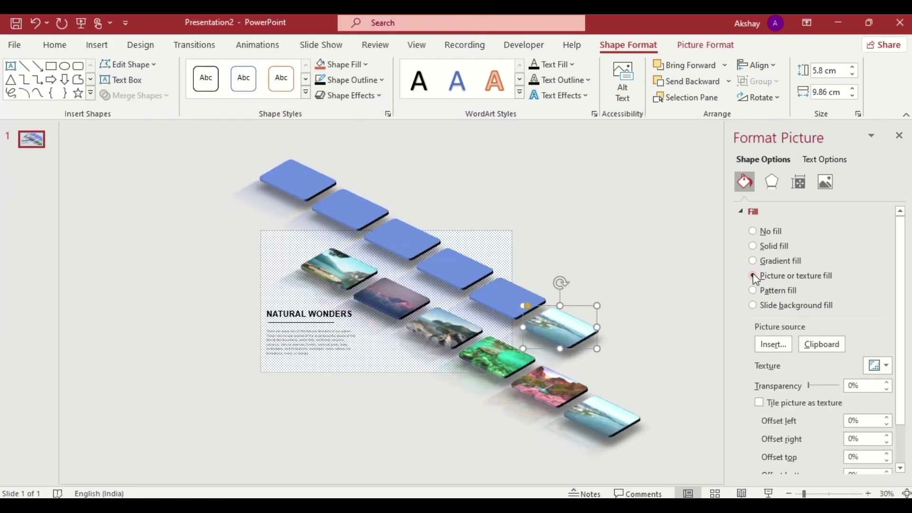
{"action": "left_click", "coordinate": [770, 343]}
{"action": "left_click", "coordinate": [381, 206]}
{"action": "left_click", "coordinate": [236, 244]}
{"action": "left_click", "coordinate": [338, 311]}
{"action": "left_click", "coordinate": [508, 293]}
{"action": "left_click", "coordinate": [753, 276]}
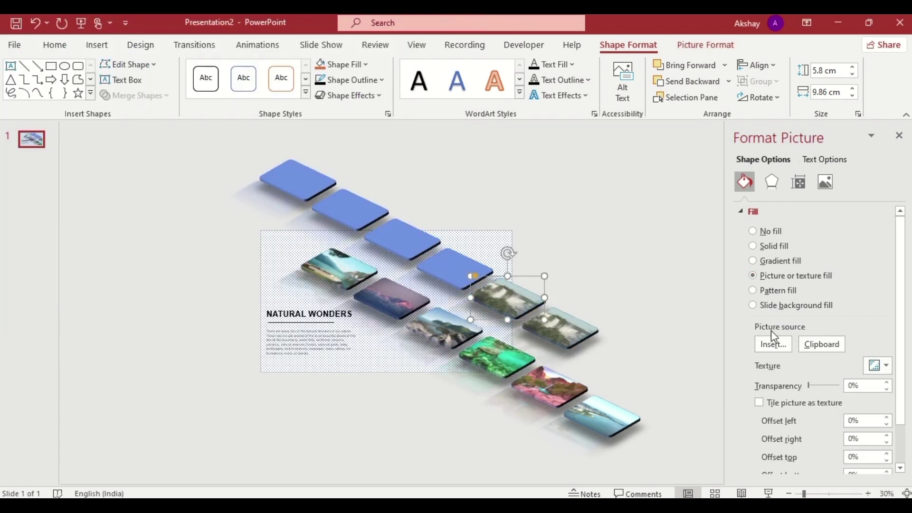
{"action": "left_click", "coordinate": [771, 344]}
{"action": "left_click", "coordinate": [381, 210]}
{"action": "left_click", "coordinate": [249, 252]}
{"action": "left_click", "coordinate": [337, 312]}
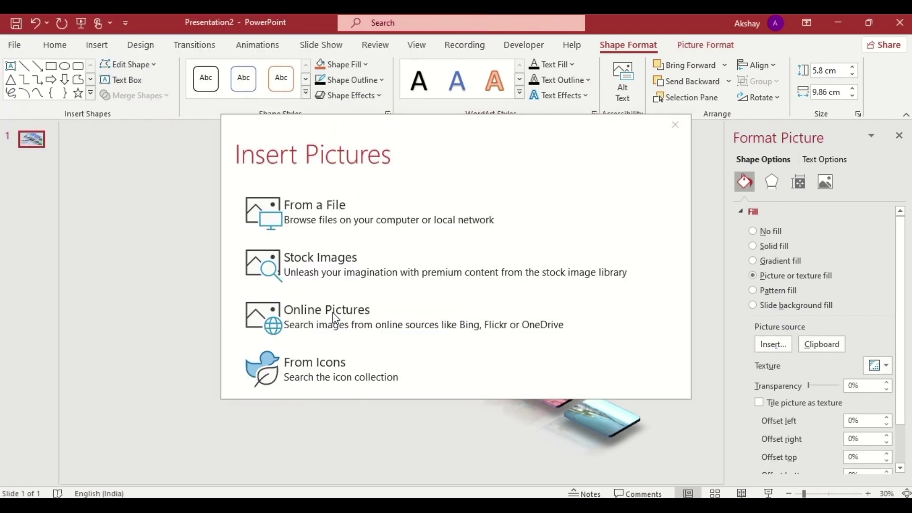
Fill the next two tiles with the Mount Everest and Aurora Borealis photos
{"action": "left_click", "coordinate": [456, 268]}
{"action": "left_click", "coordinate": [753, 276]}
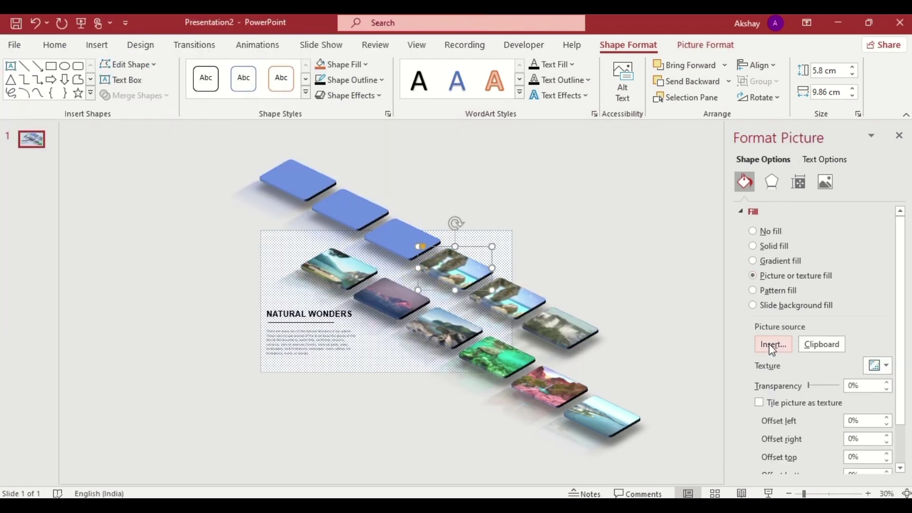
{"action": "left_click", "coordinate": [771, 344]}
{"action": "left_click", "coordinate": [382, 210]}
{"action": "left_click", "coordinate": [250, 258]}
{"action": "left_click", "coordinate": [338, 311]}
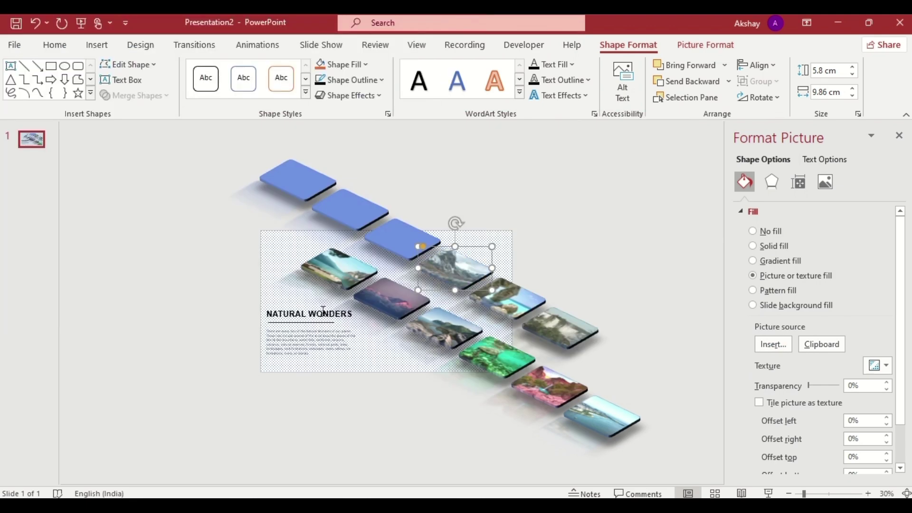
{"action": "left_click", "coordinate": [386, 234]}
{"action": "left_click", "coordinate": [753, 275]}
{"action": "left_click", "coordinate": [772, 344]}
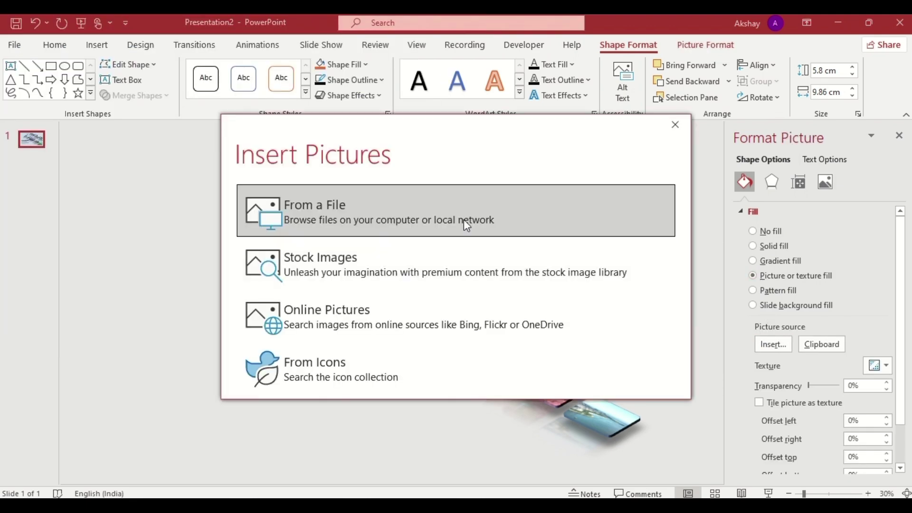
{"action": "left_click", "coordinate": [464, 220]}
{"action": "left_click", "coordinate": [236, 246]}
{"action": "left_click", "coordinate": [337, 312]}
Fill the last two tiles, including the top tile, with landscape photos
{"action": "left_click", "coordinate": [330, 214]}
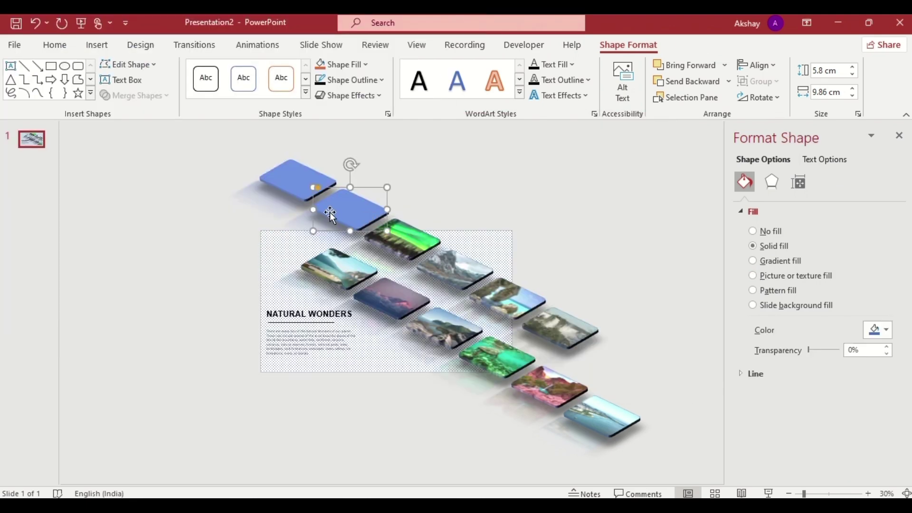
{"action": "left_click", "coordinate": [752, 275]}
{"action": "left_click", "coordinate": [771, 344]}
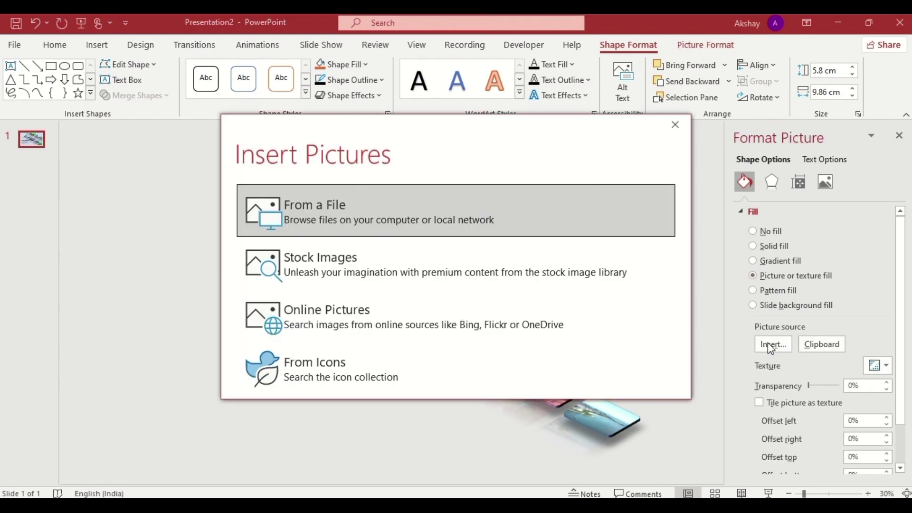
{"action": "left_click", "coordinate": [388, 220]}
{"action": "left_click", "coordinate": [185, 121]}
{"action": "left_click", "coordinate": [336, 312]}
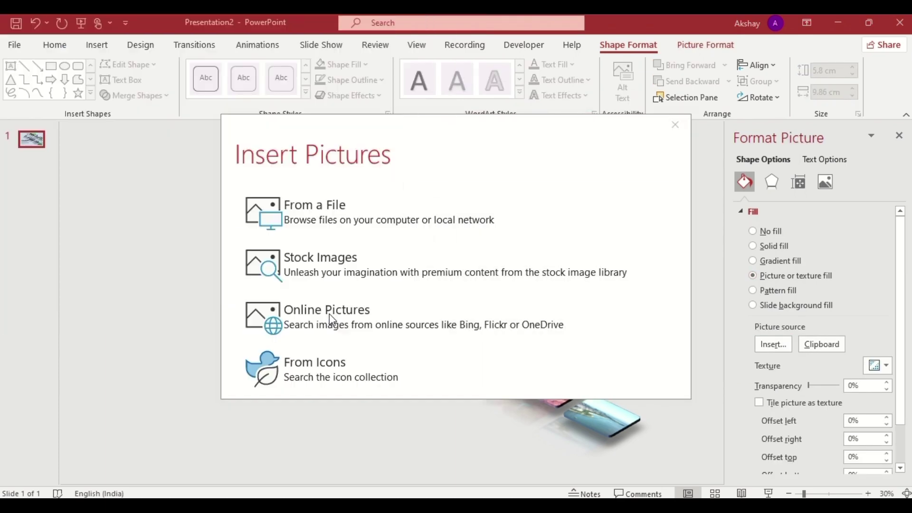
{"action": "left_click", "coordinate": [293, 182]}
{"action": "left_click", "coordinate": [752, 275]}
{"action": "left_click", "coordinate": [773, 345]}
{"action": "left_click", "coordinate": [371, 218]}
{"action": "left_click", "coordinate": [285, 146]}
{"action": "left_click", "coordinate": [336, 311]}
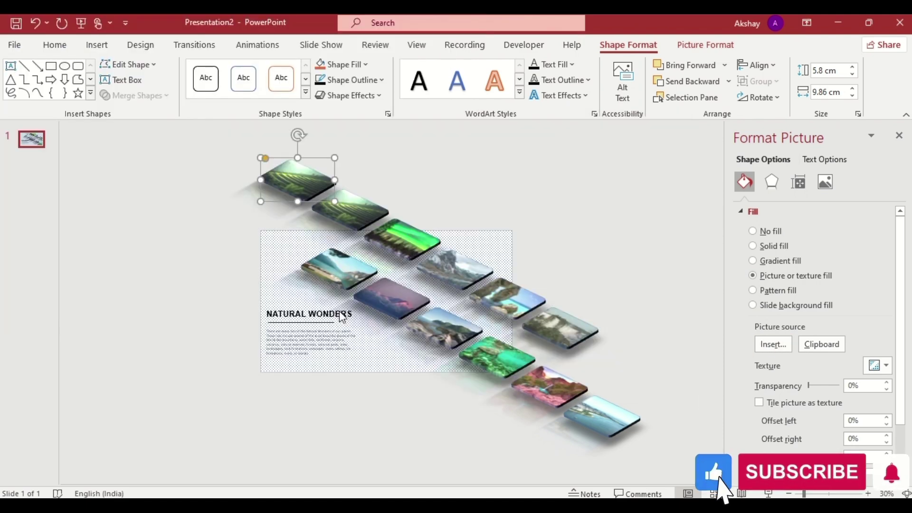
Close the Format Picture pane and group the six upper-row tiles
{"action": "left_click", "coordinate": [898, 135]}
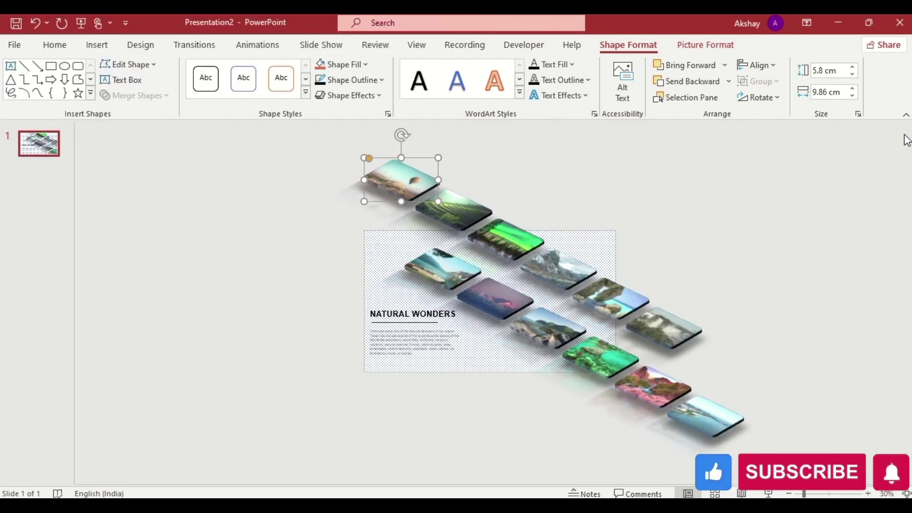
{"action": "left_click", "coordinate": [467, 219], "text": "shift"}
{"action": "left_click", "coordinate": [516, 241], "text": "shift"}
{"action": "left_click", "coordinate": [571, 274], "text": "shift"}
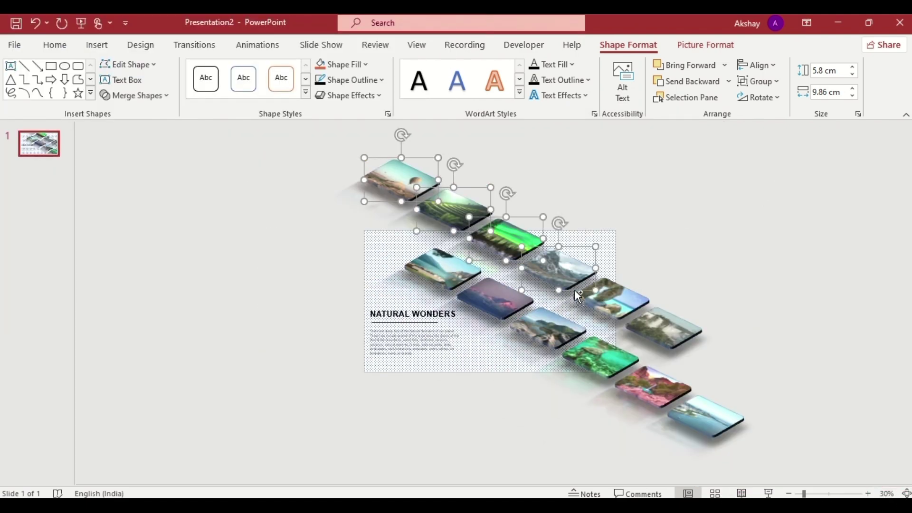
{"action": "left_click", "coordinate": [618, 299], "text": "shift"}
{"action": "left_click", "coordinate": [665, 328], "text": "shift"}
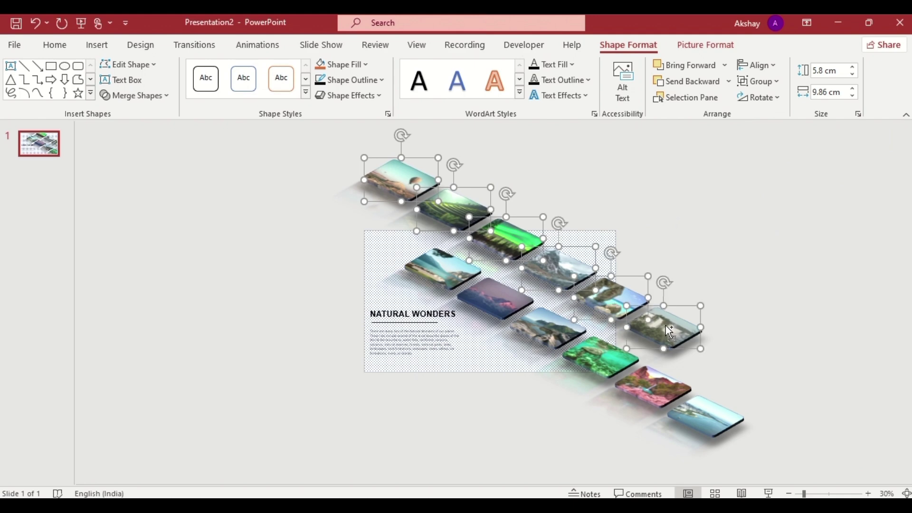
{"action": "left_click", "coordinate": [777, 81]}
{"action": "left_click", "coordinate": [774, 98]}
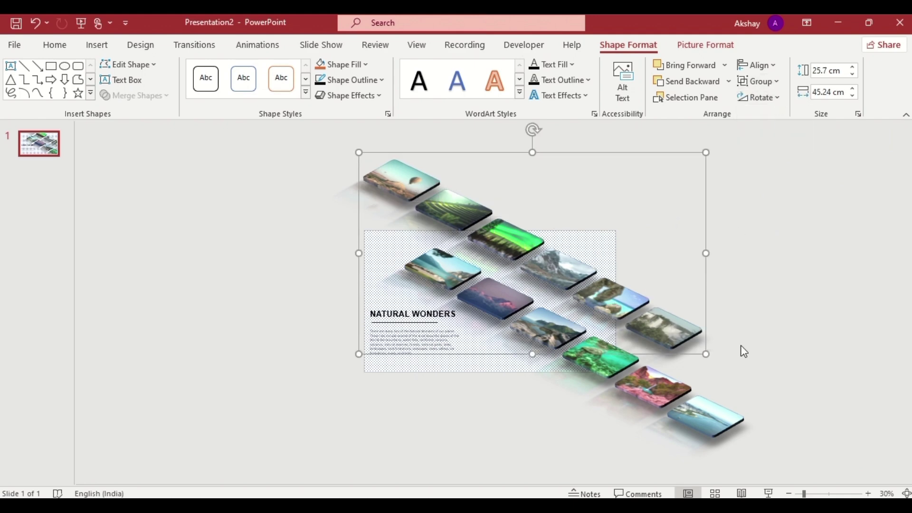
Select the six lower-row tiles, from bottom to beach tile, and group them
{"action": "left_click", "coordinate": [712, 422]}
{"action": "left_click", "coordinate": [647, 380], "text": "shift"}
{"action": "left_click", "coordinate": [600, 356], "text": "shift"}
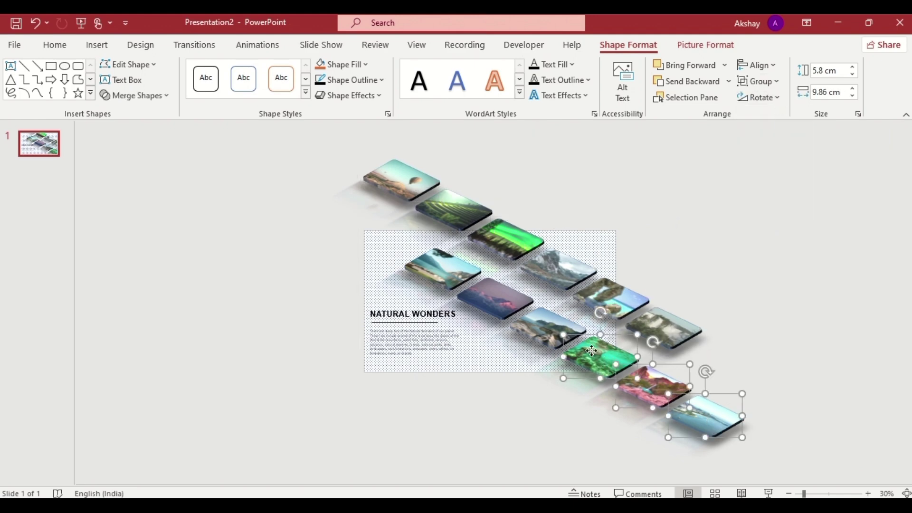
{"action": "left_click", "coordinate": [546, 326], "text": "shift"}
{"action": "left_click", "coordinate": [493, 300], "text": "shift"}
{"action": "left_click", "coordinate": [438, 262], "text": "shift"}
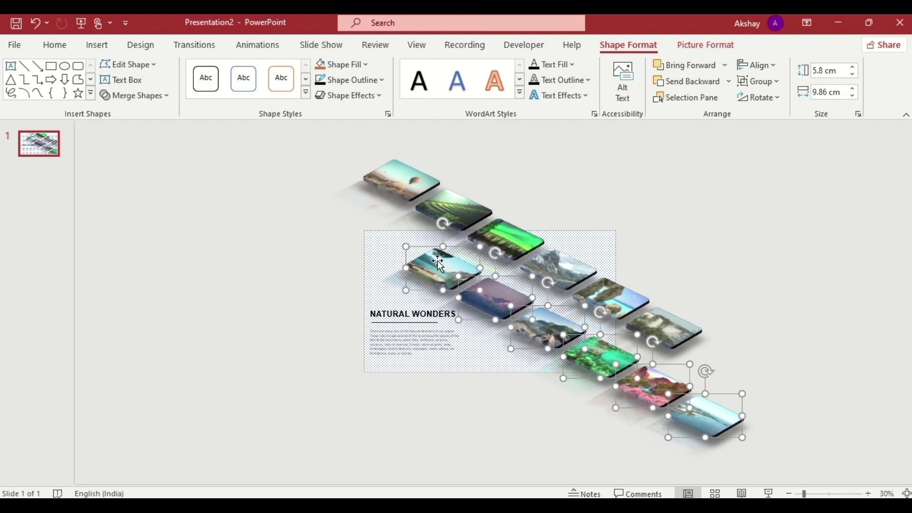
{"action": "left_click", "coordinate": [777, 81]}
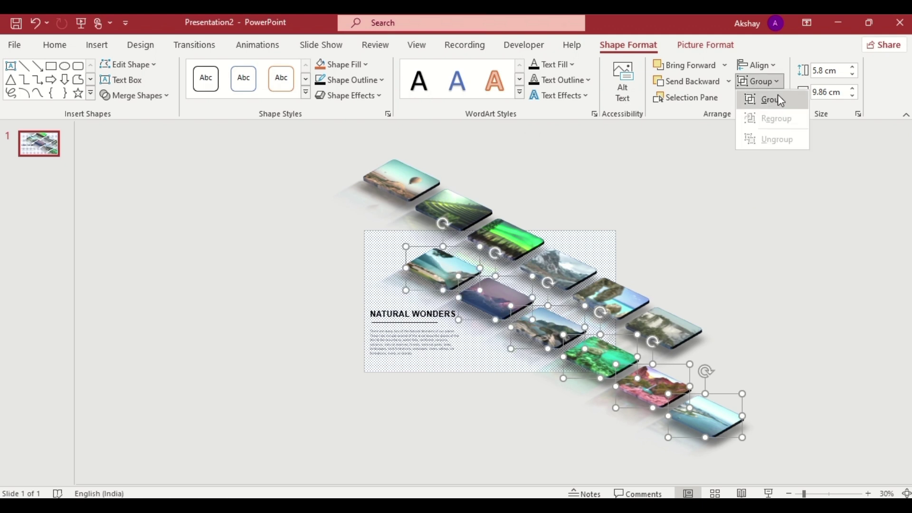
Duplicate slide 1, then on slide 2 slide the lower row up-left and the upper row down-right
{"action": "left_click", "coordinate": [41, 142]}
{"action": "right_click", "coordinate": [41, 143]}
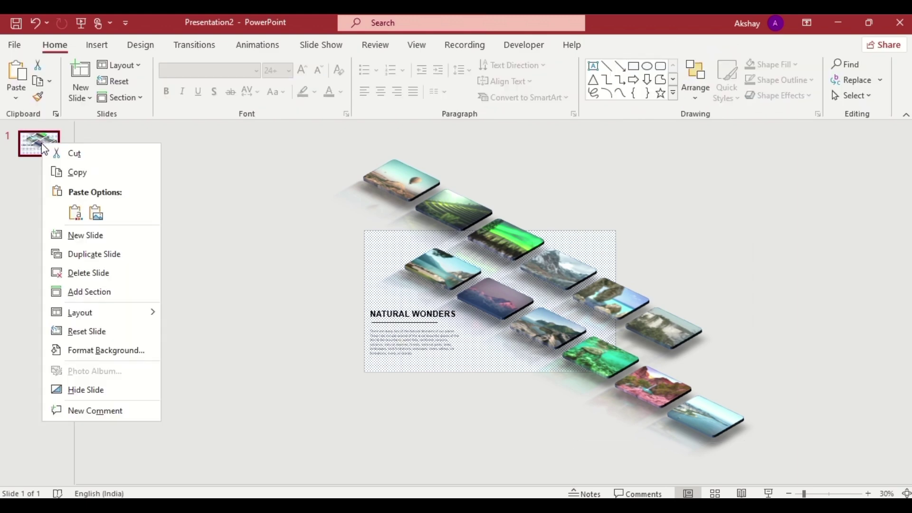
{"action": "left_click", "coordinate": [98, 260]}
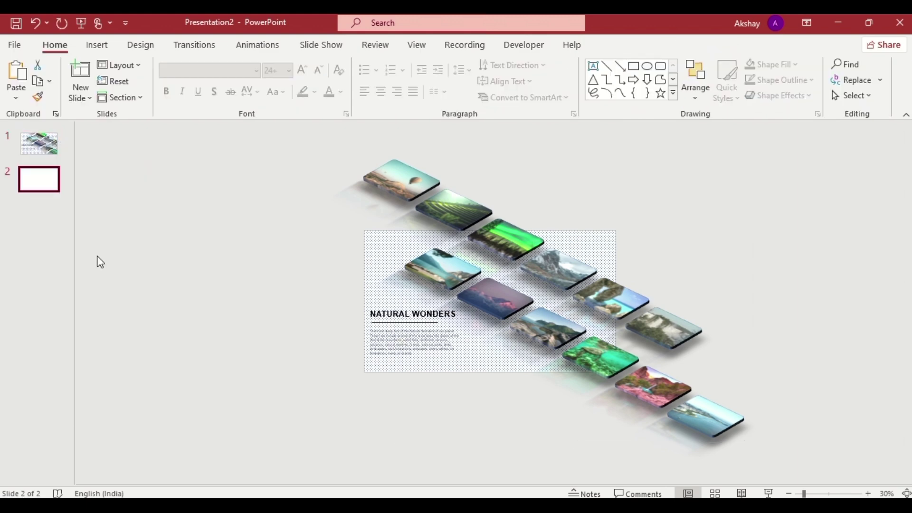
{"action": "left_click", "coordinate": [603, 373]}
{"action": "left_click_drag", "start_coordinate": [741, 422], "coordinate": [599, 370]}
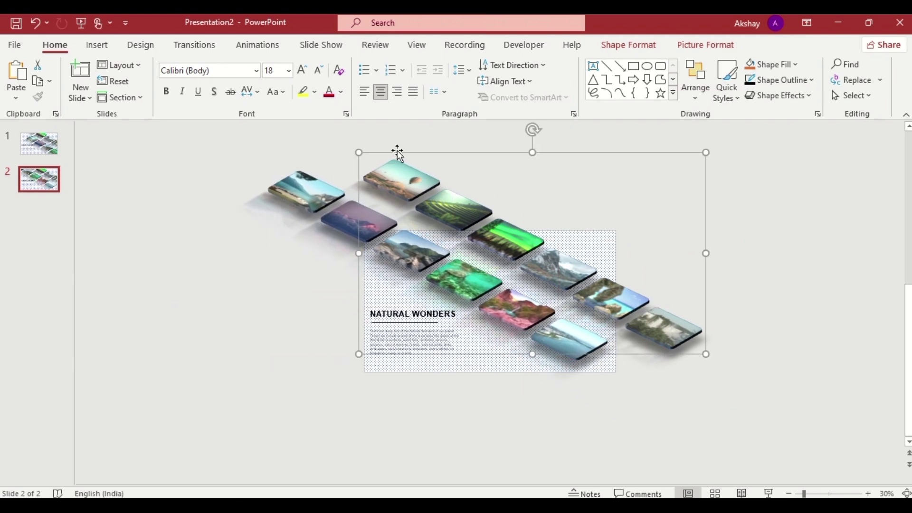
{"action": "left_click_drag", "start_coordinate": [392, 152], "coordinate": [506, 226]}
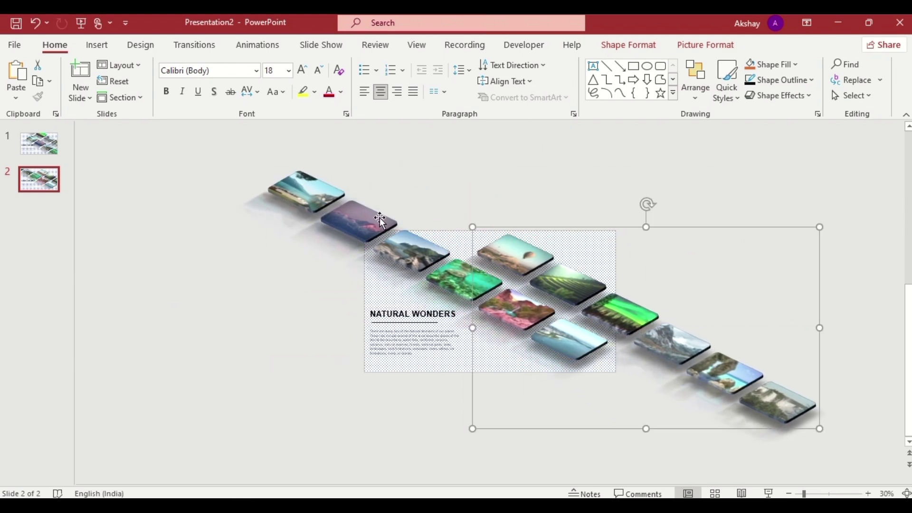
Duplicate slide 1 again and move the copy to position 3
{"action": "left_click", "coordinate": [39, 146]}
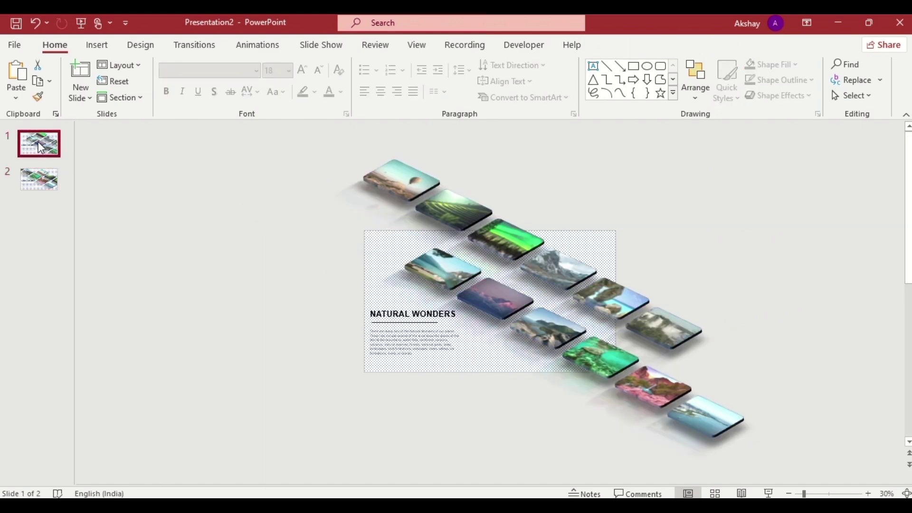
{"action": "right_click", "coordinate": [39, 145]}
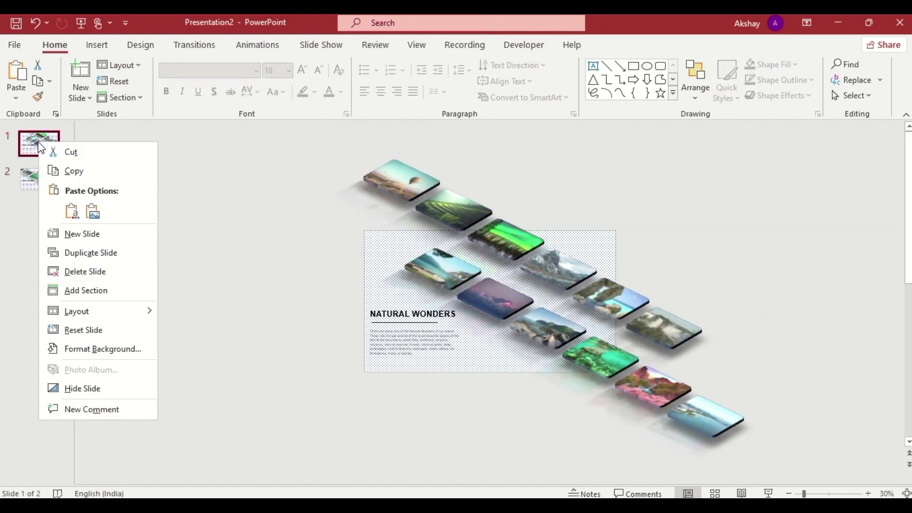
{"action": "left_click", "coordinate": [82, 253]}
{"action": "mouse_move", "coordinate": [39, 178]}
{"action": "left_mouse_down"}
{"action": "mouse_move", "coordinate": [43, 242]}
{"action": "mouse_move", "coordinate": [42, 182]}
{"action": "left_mouse_up"}
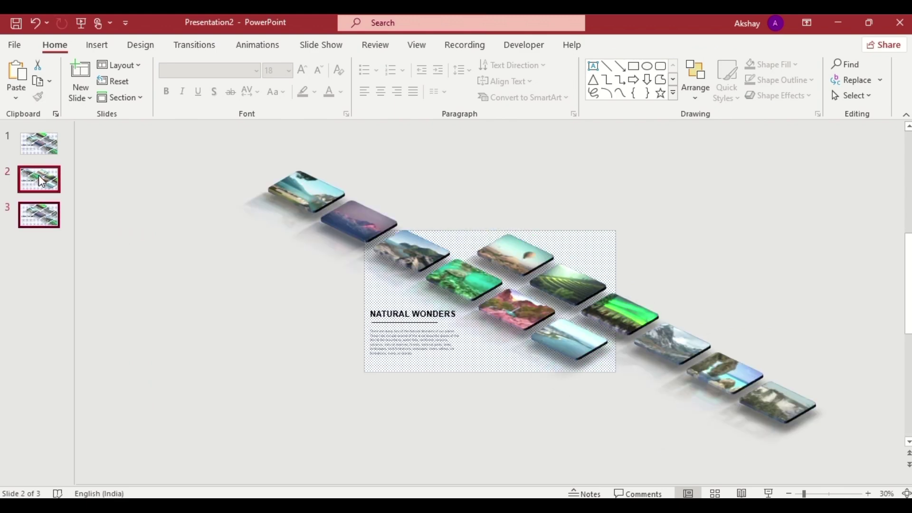
Apply a Morph transition with an 08.00 duration to slides 2 and 3
{"action": "left_click", "coordinate": [197, 45]}
{"action": "left_click", "coordinate": [140, 85]}
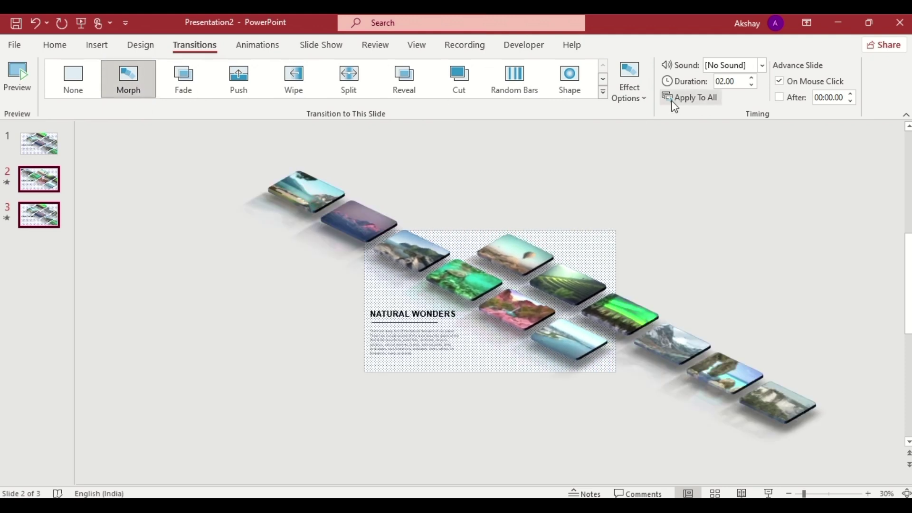
{"action": "left_click", "coordinate": [744, 82]}
{"action": "type", "text": "8"}
{"action": "key", "text": "Return"}
{"action": "left_click", "coordinate": [31, 146]}
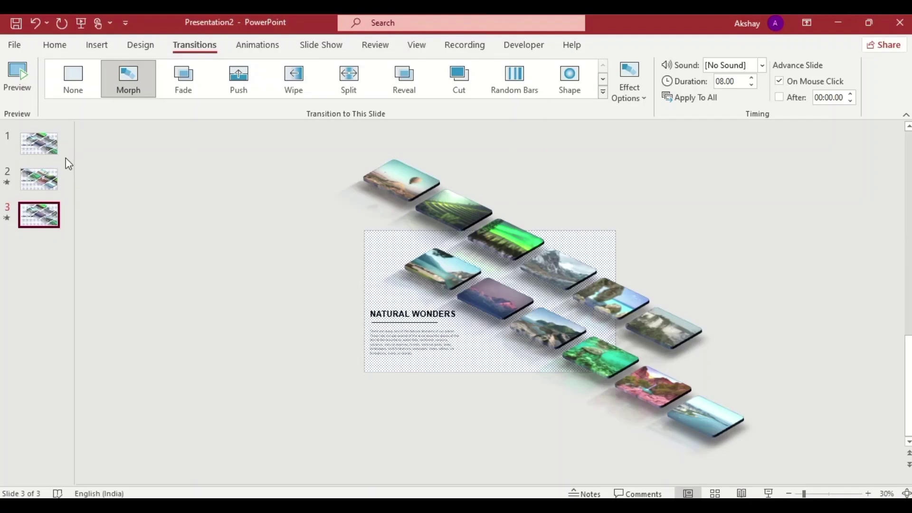
Add a Lines motion path to slide 1's upper tile group, extending its end down-right
{"action": "left_click", "coordinate": [49, 150]}
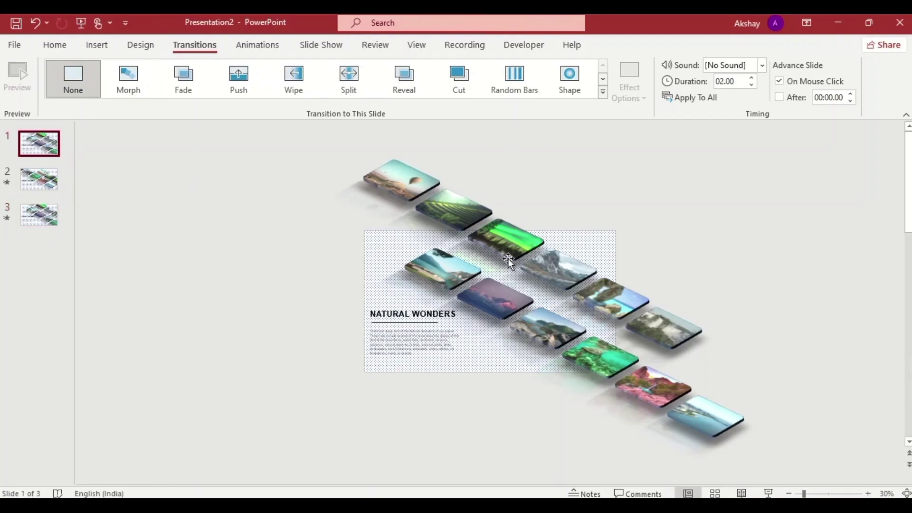
{"action": "left_click", "coordinate": [522, 256]}
{"action": "left_click", "coordinate": [258, 45]}
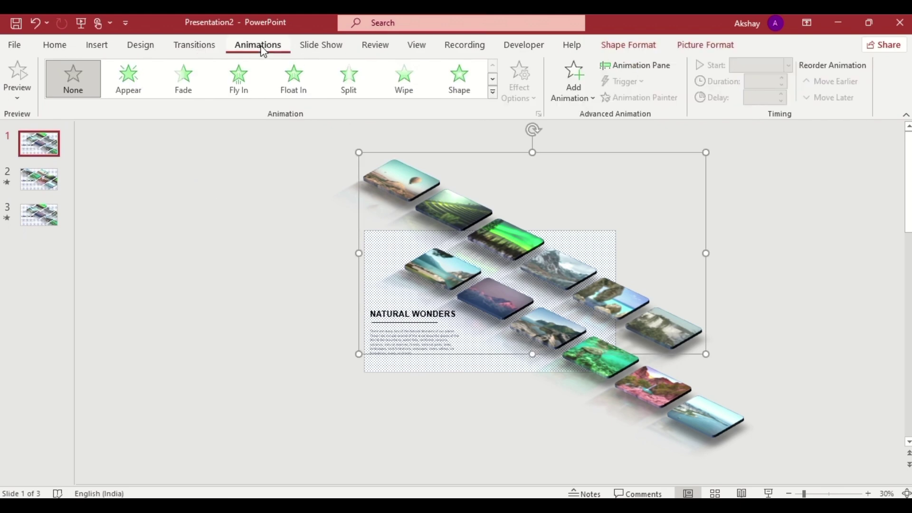
{"action": "left_click", "coordinate": [492, 92]}
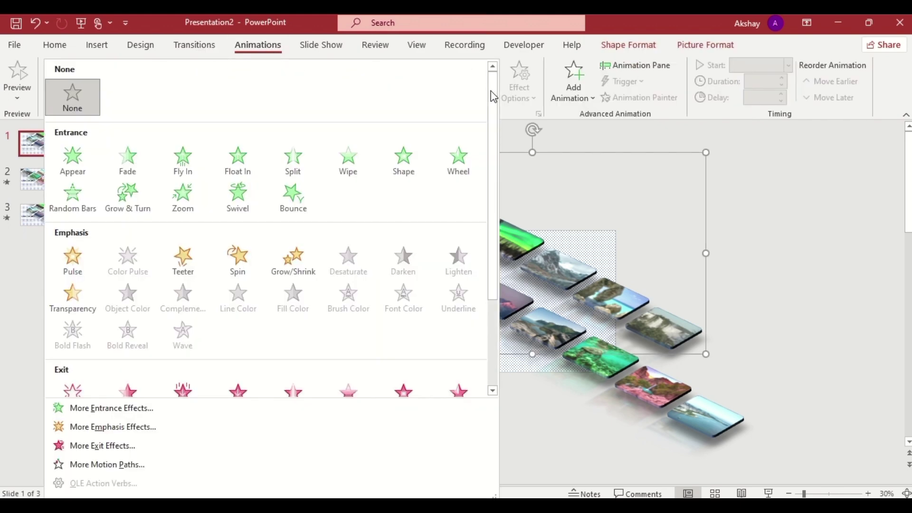
{"action": "scroll", "coordinate": [491, 108], "scroll_direction": "down", "scroll_amount": 3}
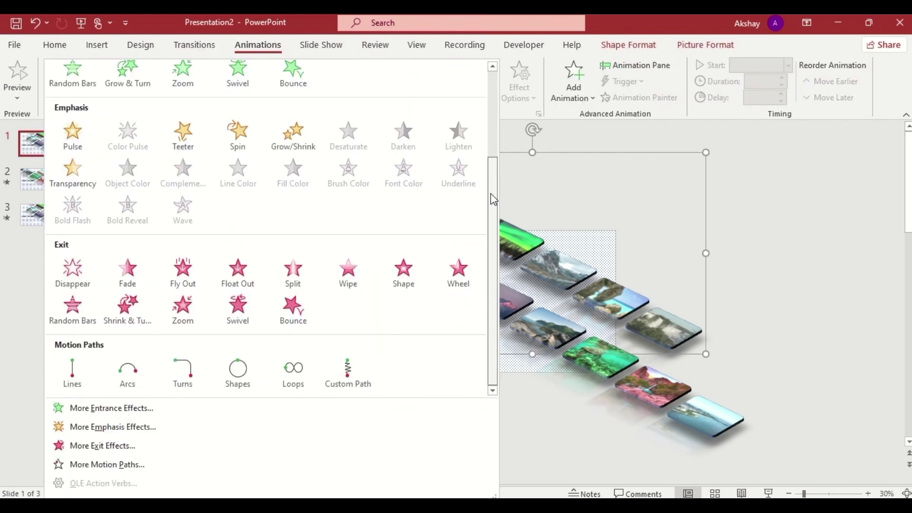
{"action": "left_click", "coordinate": [81, 361]}
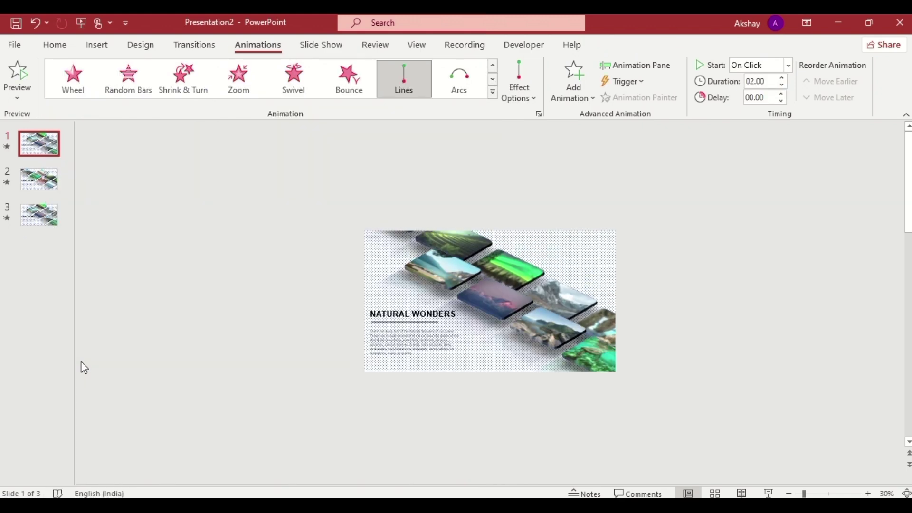
{"action": "left_click", "coordinate": [526, 301]}
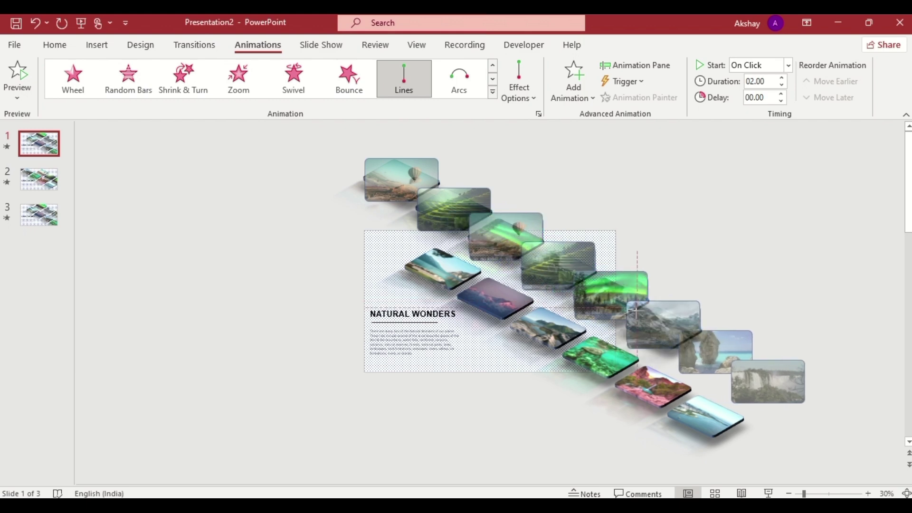
{"action": "left_click_drag", "start_coordinate": [634, 311], "coordinate": [637, 312]}
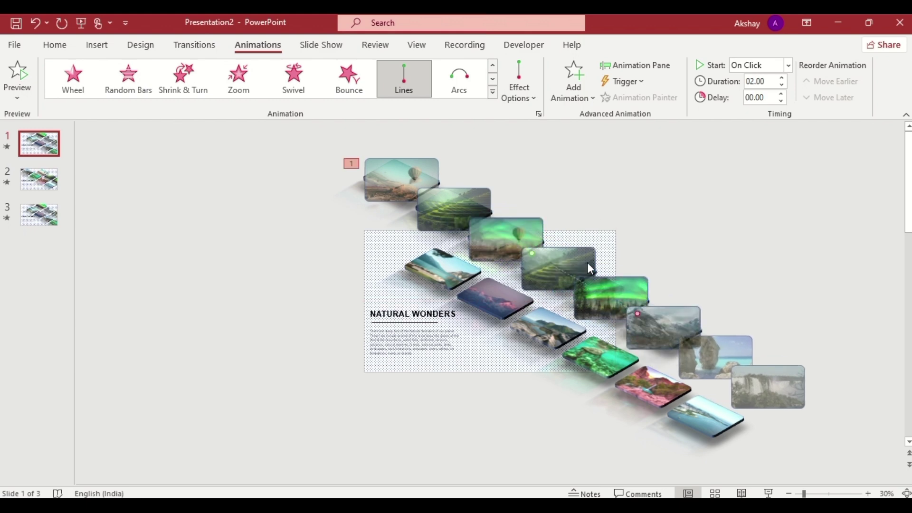
Give the upper row's path 0 sec smooth start/end, auto-reverse, and an 8-second duration
{"action": "left_click", "coordinate": [538, 113]}
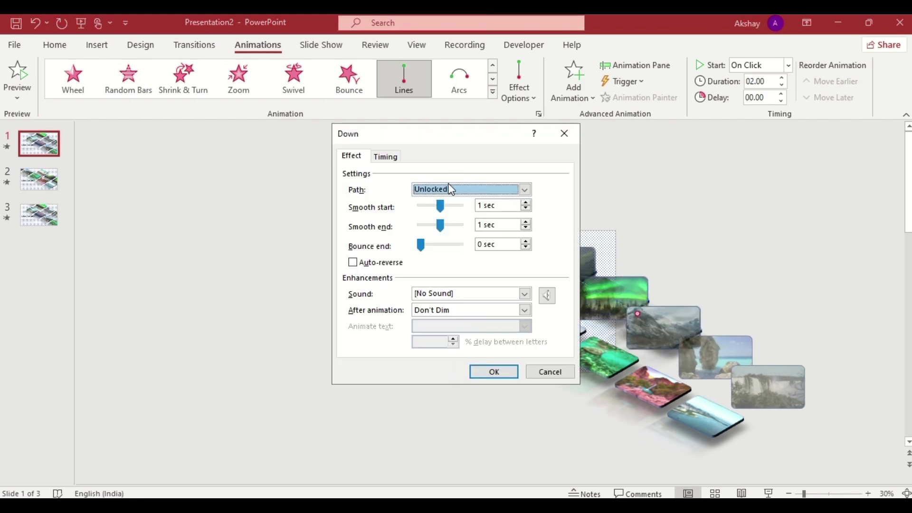
{"action": "mouse_move", "coordinate": [440, 206]}
{"action": "left_mouse_down"}
{"action": "mouse_move", "coordinate": [415, 216]}
{"action": "mouse_move", "coordinate": [440, 231]}
{"action": "left_mouse_up"}
{"action": "left_click", "coordinate": [351, 263]}
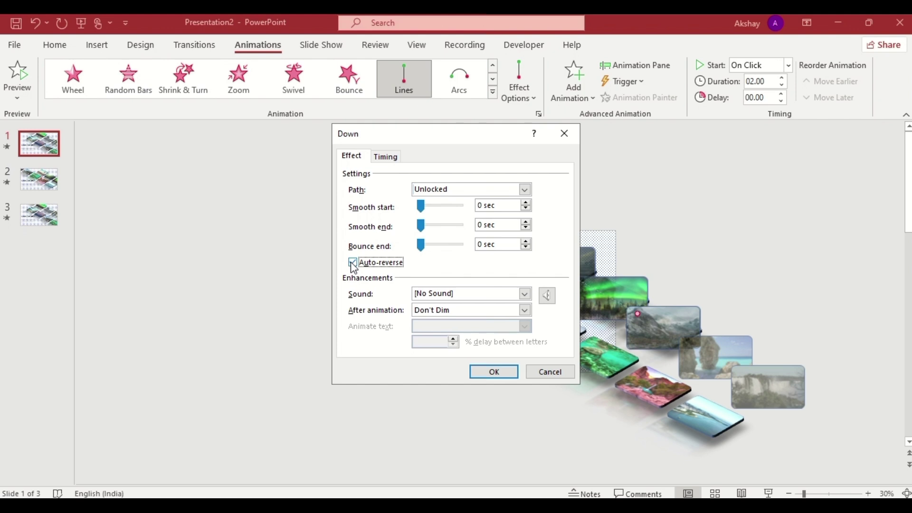
{"action": "left_click", "coordinate": [389, 159]}
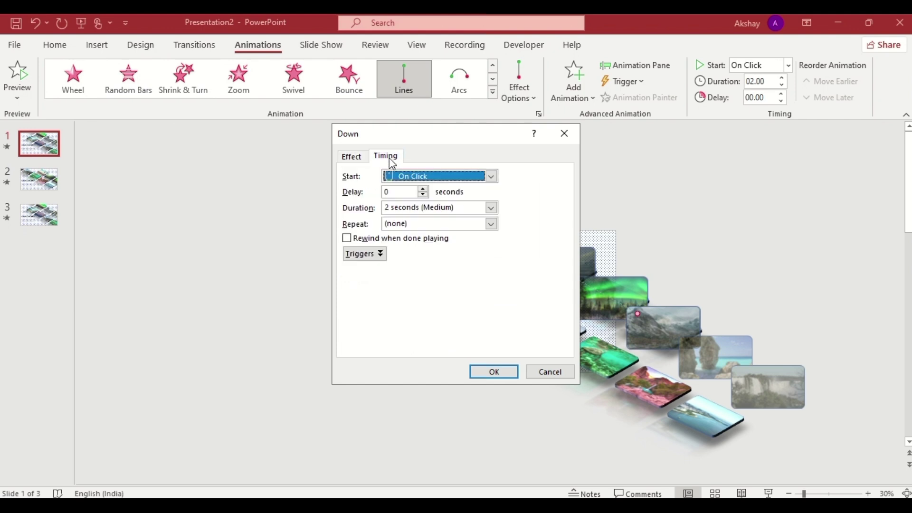
{"action": "left_click", "coordinate": [415, 207]}
{"action": "type", "text": "8"}
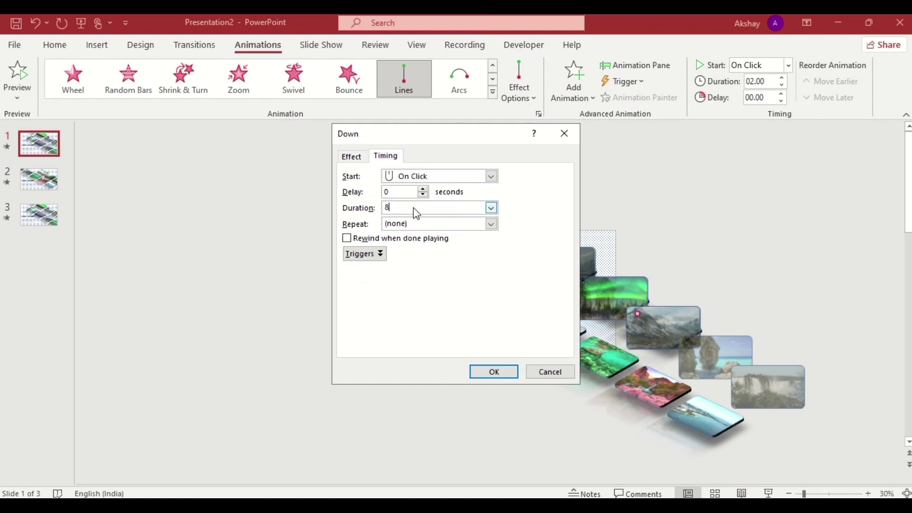
{"action": "key", "text": "Return"}
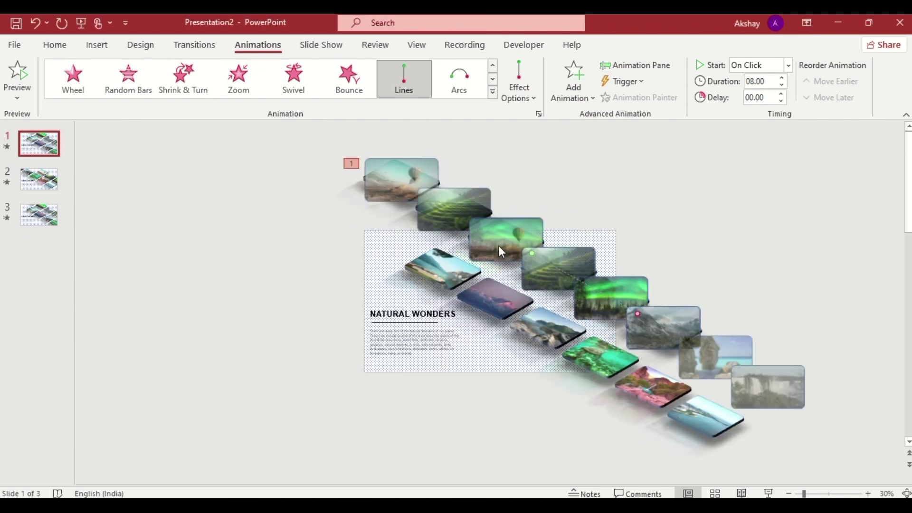
Copy the upper row's motion path animation onto the lower tile row with Animation Painter
{"action": "left_click", "coordinate": [498, 246]}
{"action": "left_click", "coordinate": [646, 101]}
{"action": "left_click", "coordinate": [612, 367]}
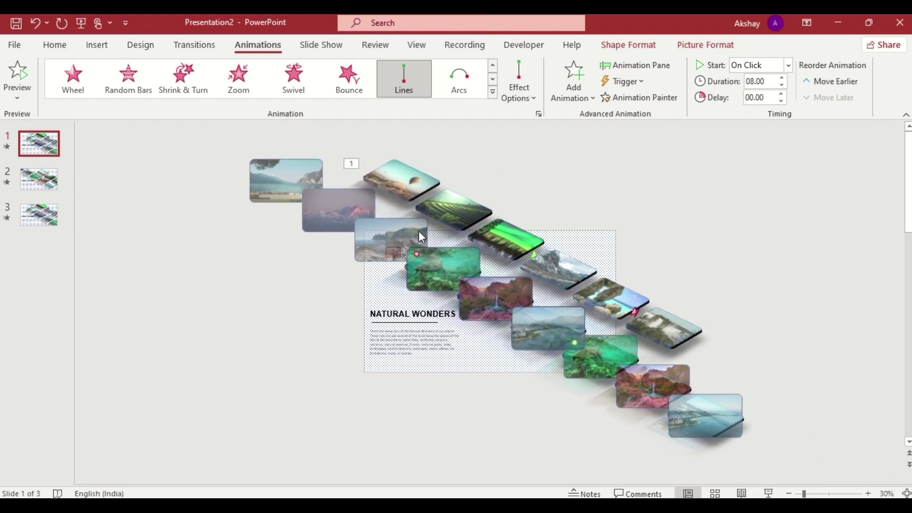
Set the lower row's animation to start With Previous
{"action": "left_click", "coordinate": [789, 66]}
{"action": "left_click", "coordinate": [773, 97]}
{"action": "left_click", "coordinate": [731, 320]}
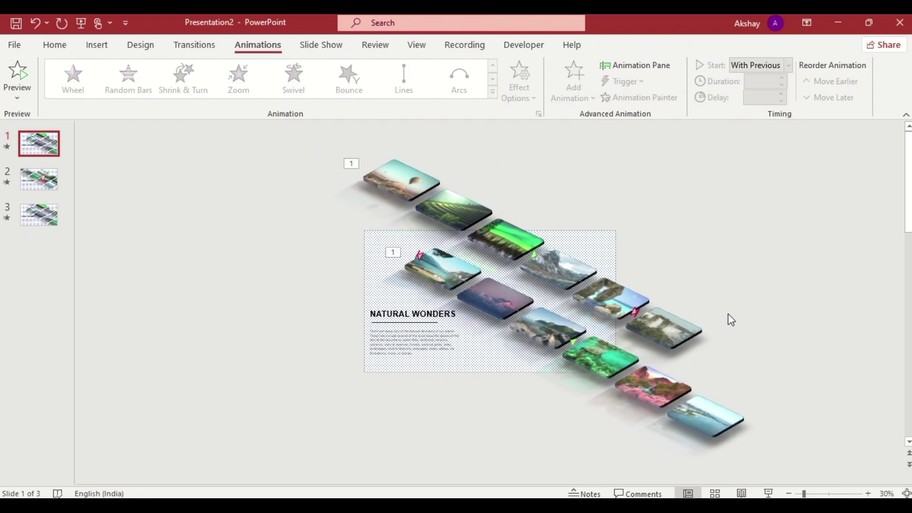